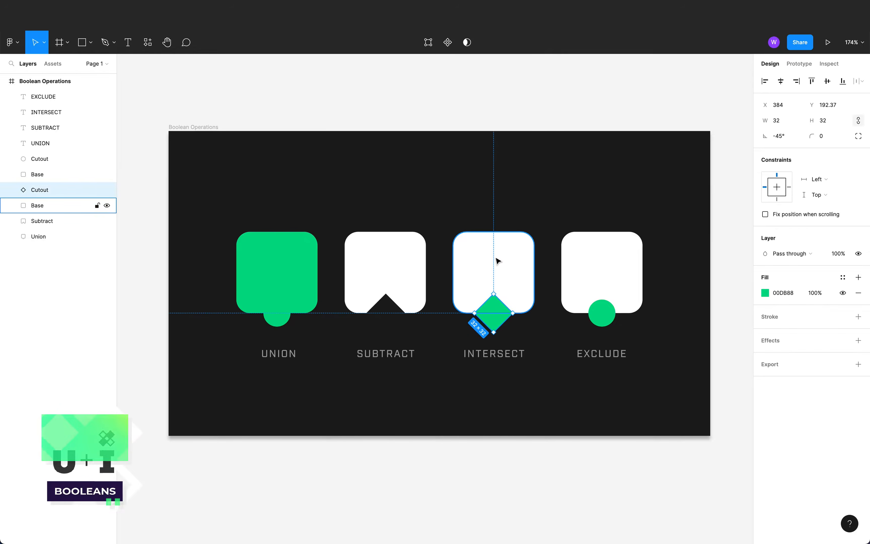
- Apply an Intersect boolean operation to the diamond cutout and white base above the INTERSECT label
{"action": "left_click", "coordinate": [473, 39]}
{"action": "left_click", "coordinate": [473, 89]}
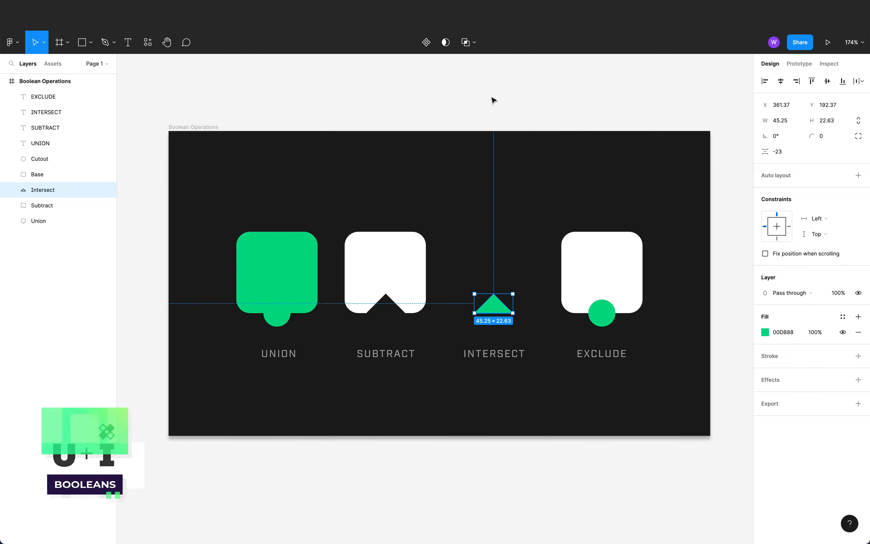
{"action": "left_click", "coordinate": [491, 97]}
- Combine the circle cutout and white base above the EXCLUDE label with an Exclude boolean operation
{"action": "left_click", "coordinate": [602, 315]}
{"action": "left_click", "coordinate": [602, 268], "text": "shift"}
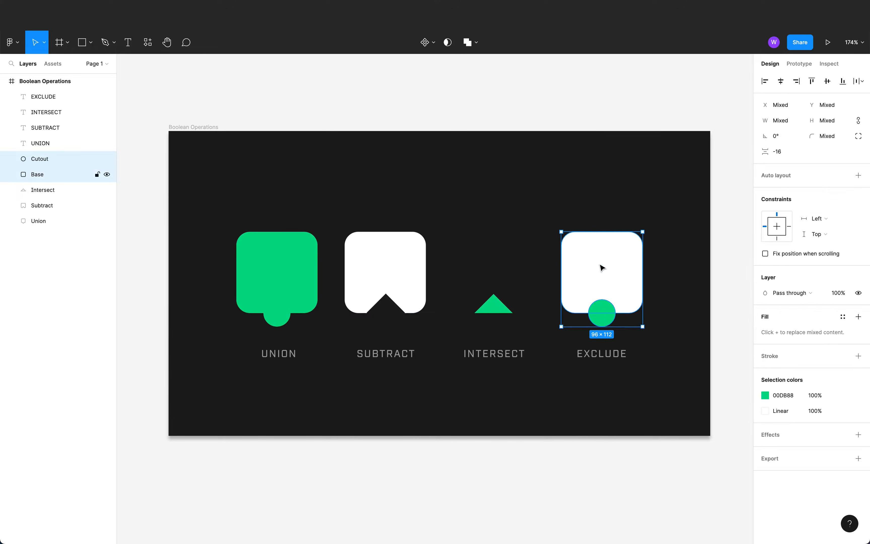
{"action": "left_click", "coordinate": [476, 43]}
{"action": "left_click", "coordinate": [471, 99]}
{"action": "left_click", "coordinate": [464, 89]}
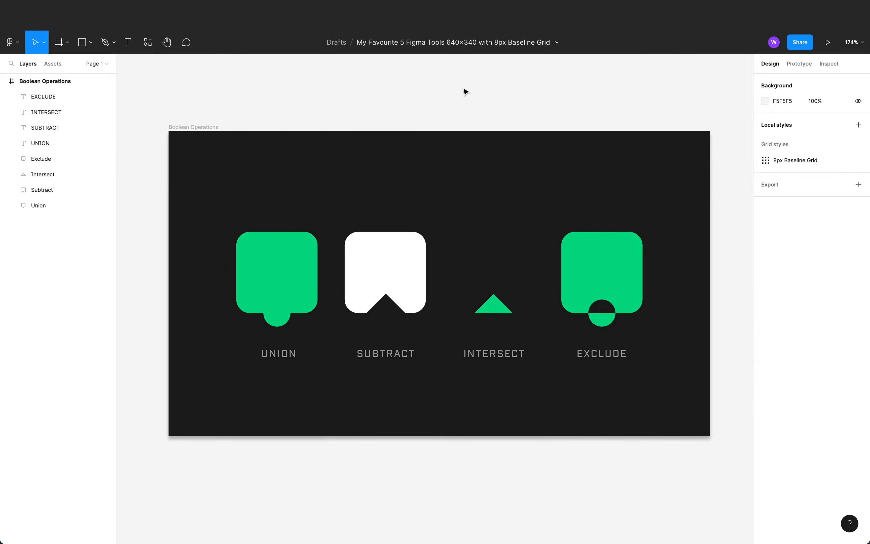
- Move the circle cutout inside the Union group straight up onto the top edge of its base
{"action": "double_click", "coordinate": [275, 300]}
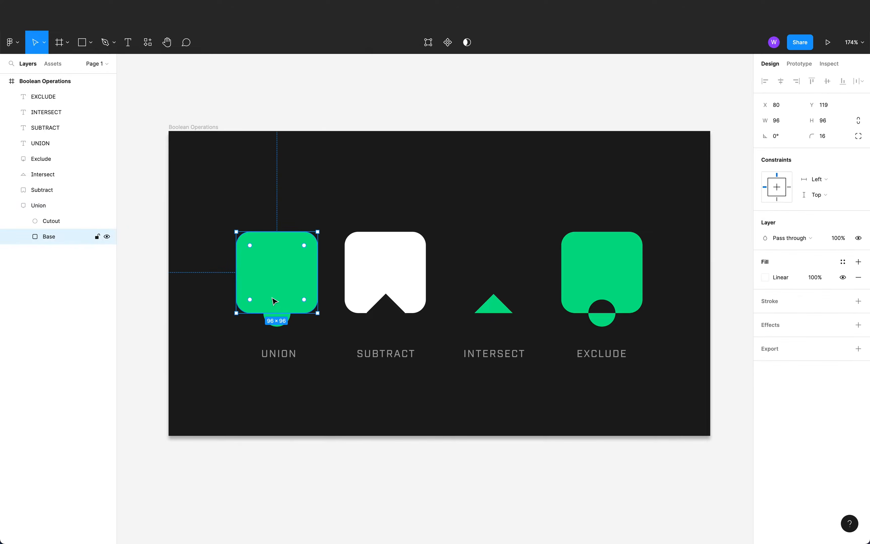
{"action": "left_click", "coordinate": [61, 226]}
{"action": "left_click_drag", "start_coordinate": [277, 322], "coordinate": [277, 240]}
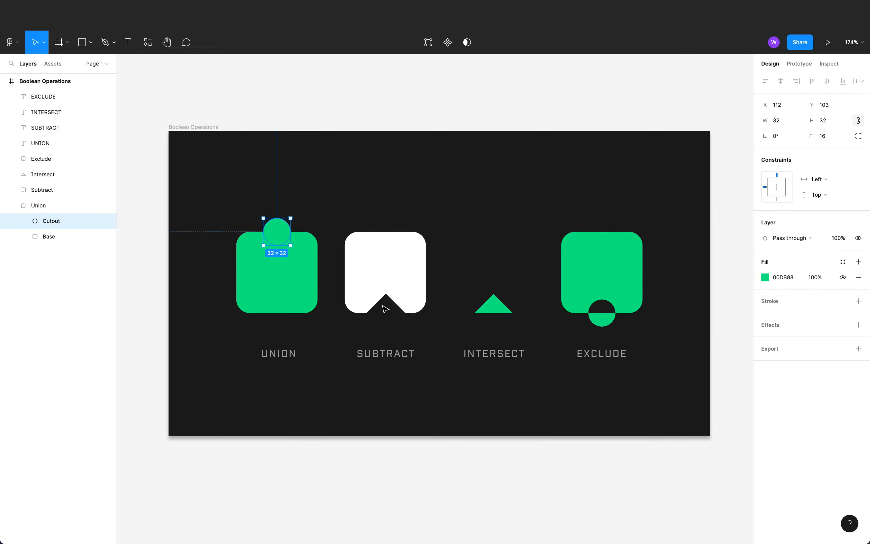
- Move the diamond cutout inside the Subtract group straight up onto the top edge of its base
{"action": "left_click", "coordinate": [12, 190]}
{"action": "left_click", "coordinate": [51, 205]}
{"action": "left_click_drag", "start_coordinate": [385, 314], "coordinate": [384, 236]}
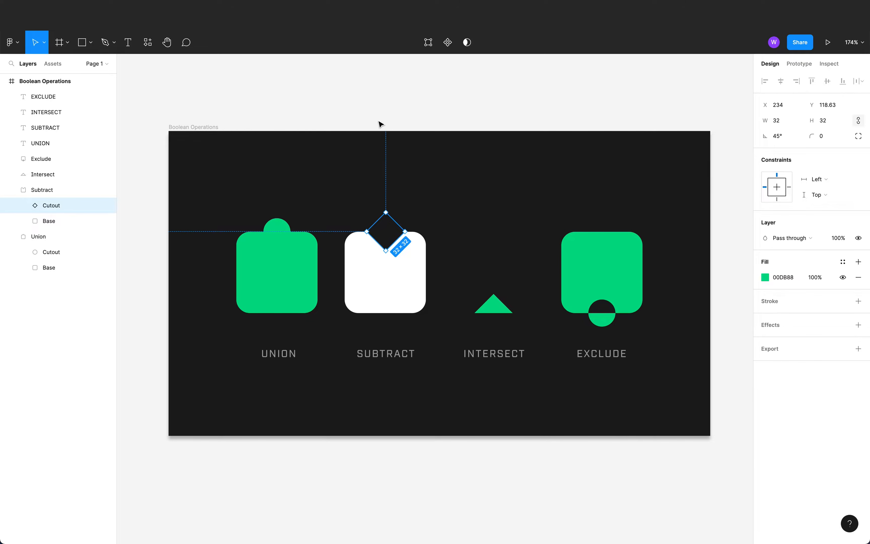
- Move the diamond cutout inside the Intersect group straight up onto the top edge of its base
{"action": "left_click", "coordinate": [12, 174]}
{"action": "left_click", "coordinate": [51, 189]}
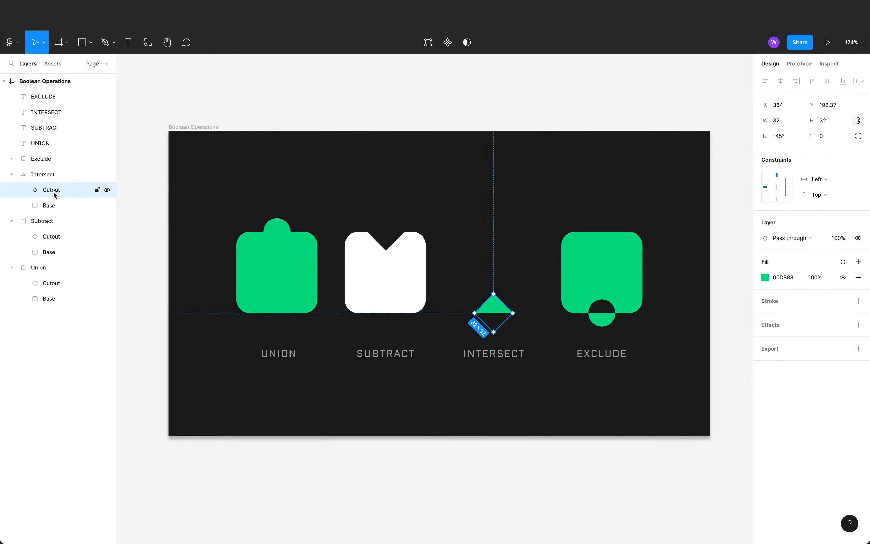
{"action": "left_click_drag", "start_coordinate": [491, 309], "coordinate": [491, 227]}
- Move the circle cutout inside the Exclude group straight up onto the top edge of its base
{"action": "left_click", "coordinate": [11, 159]}
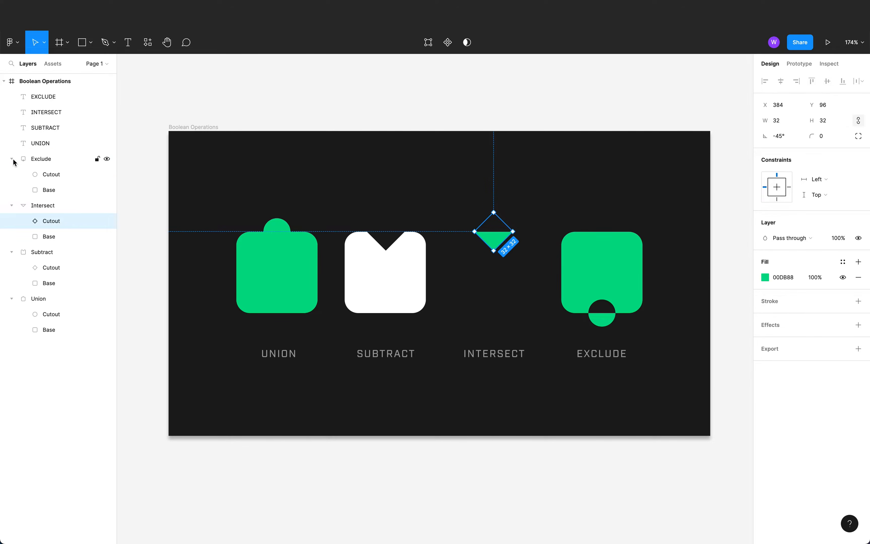
{"action": "left_click", "coordinate": [52, 179]}
{"action": "left_click_drag", "start_coordinate": [609, 322], "coordinate": [609, 241]}
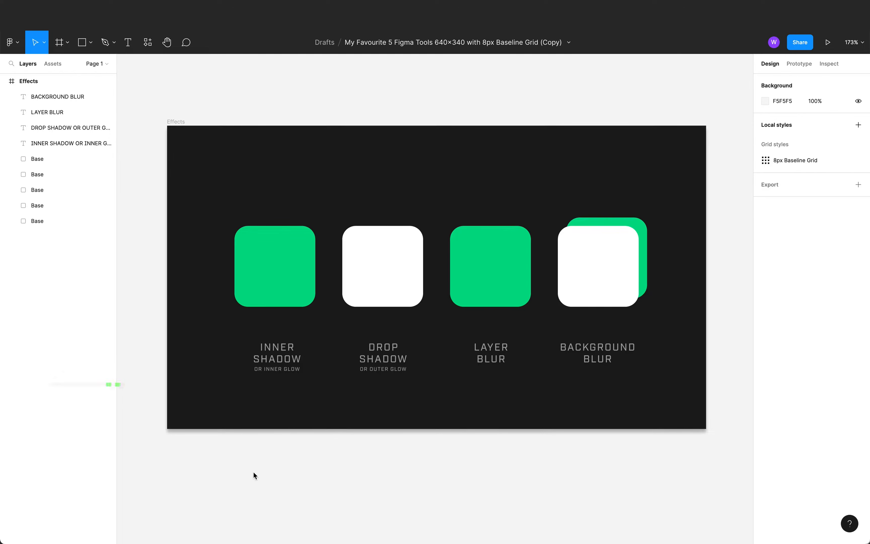
- Add an Inner shadow effect to the green square above the INNER SHADOW label
{"action": "left_click", "coordinate": [278, 268]}
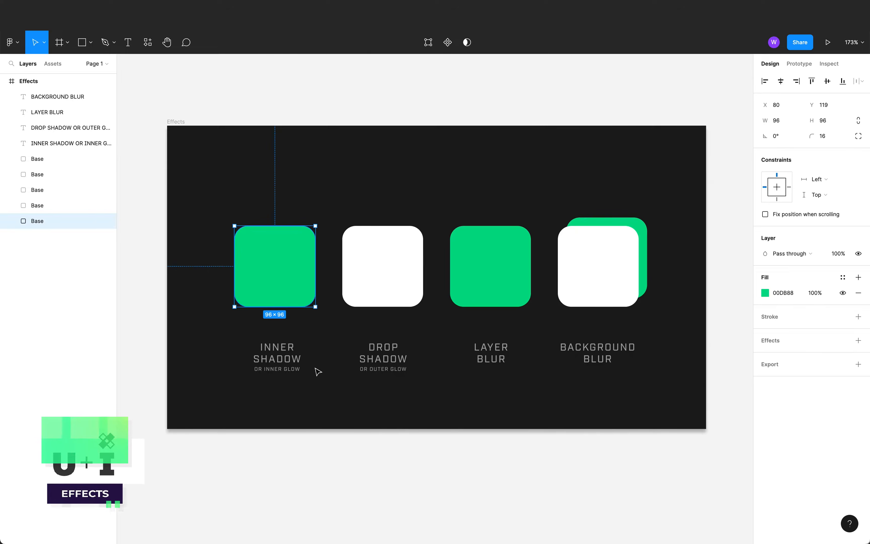
{"action": "left_click", "coordinate": [859, 341]}
{"action": "left_click", "coordinate": [813, 356]}
{"action": "left_click", "coordinate": [807, 344]}
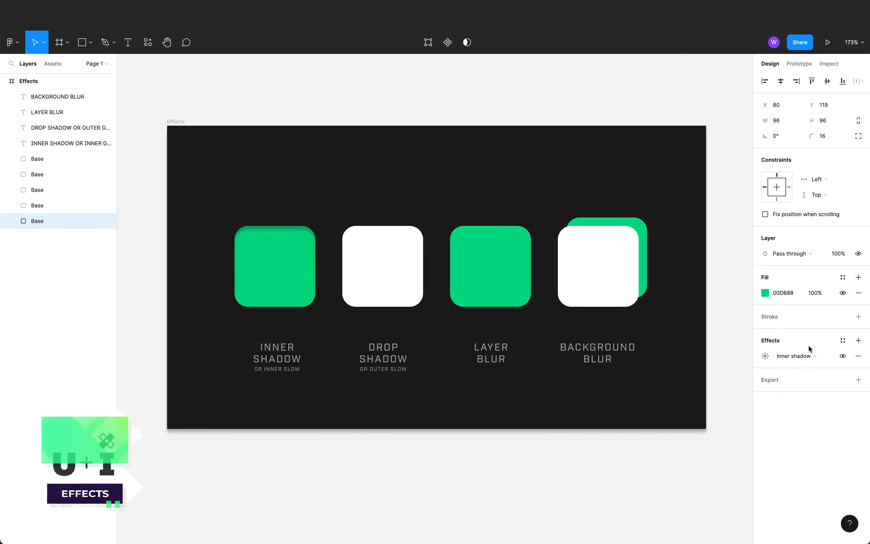
- Set the inner shadow's Y offset to 0
{"action": "left_click", "coordinate": [765, 356]}
{"action": "left_click", "coordinate": [664, 393]}
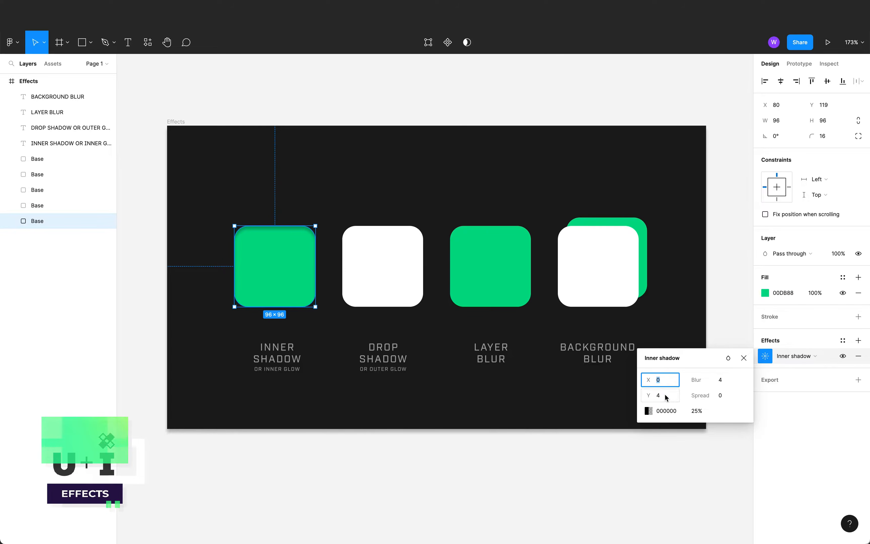
{"action": "type", "text": "-6"}
{"action": "key", "text": "Return"}
{"action": "type", "text": "0"}
{"action": "key", "text": "shift+Tab"}
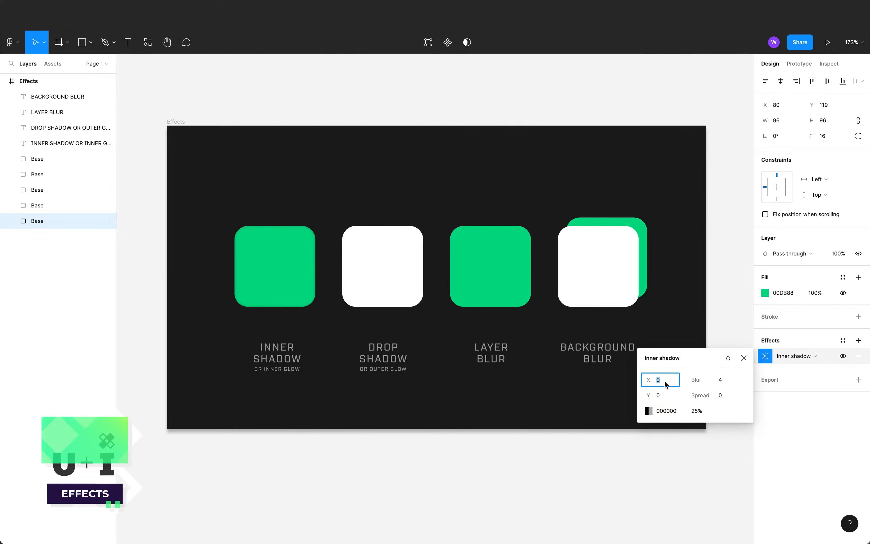
- Try a spread of 40 and a blur of 14 on the inner shadow
{"action": "left_click", "coordinate": [721, 380]}
{"action": "type", "text": "44"}
{"action": "key", "text": "Return"}
{"action": "left_click", "coordinate": [721, 395]}
{"action": "type", "text": "40"}
{"action": "key", "text": "Return"}
{"action": "left_click", "coordinate": [728, 379]}
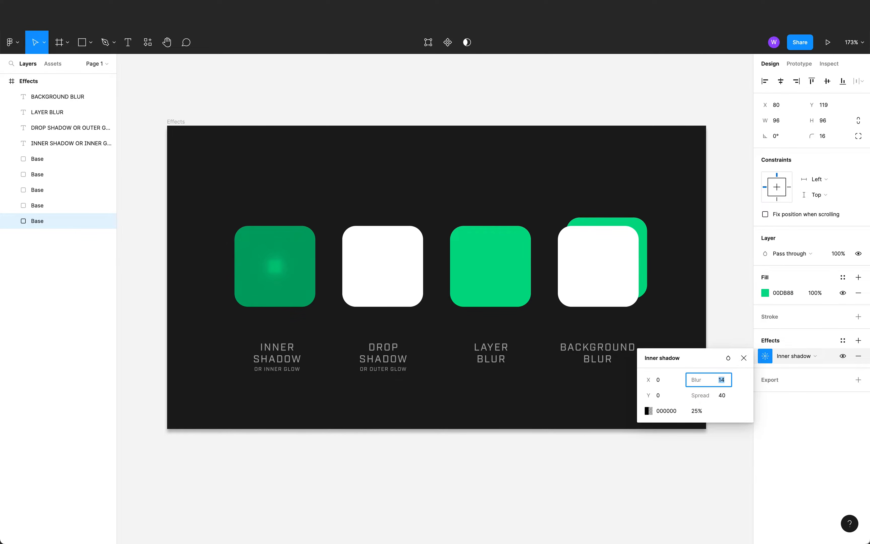
- Set the inner shadow's opacity to 65% and try out other shadow colors
{"action": "left_click", "coordinate": [694, 411]}
{"action": "type", "text": "65"}
{"action": "key", "text": "Return"}
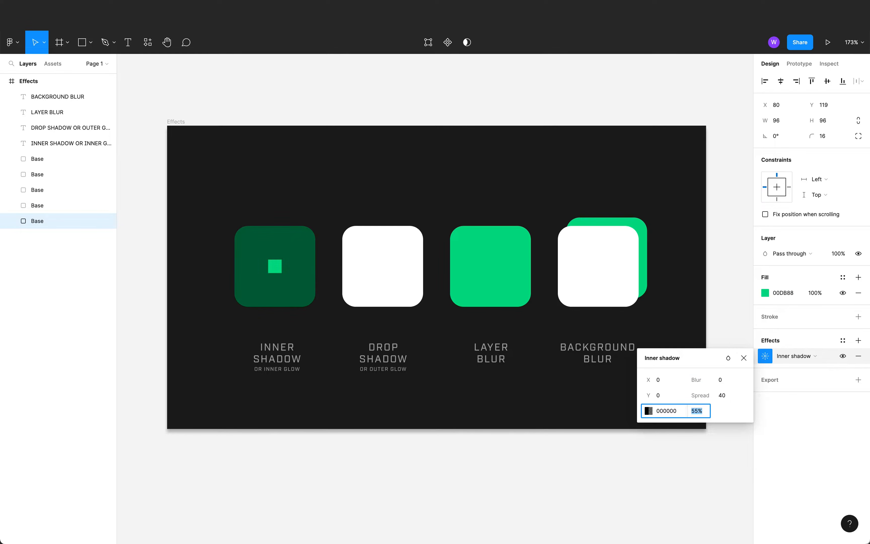
{"action": "left_click", "coordinate": [648, 411]}
{"action": "left_click_drag", "start_coordinate": [577, 333], "coordinate": [504, 420]}
{"action": "left_click", "coordinate": [627, 291]}
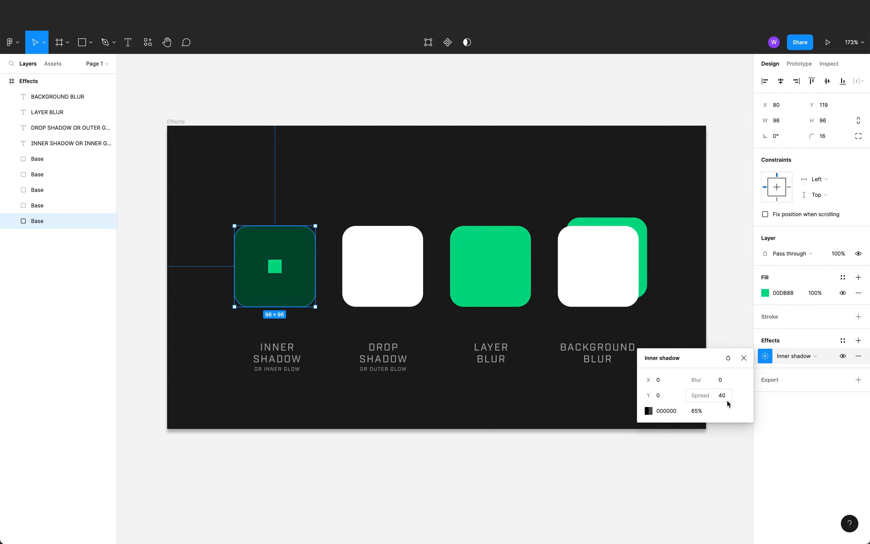
- Set the inner shadow's spread to 10 and its blur to 10
{"action": "type", "text": "20"}
{"action": "key", "text": "Tab"}
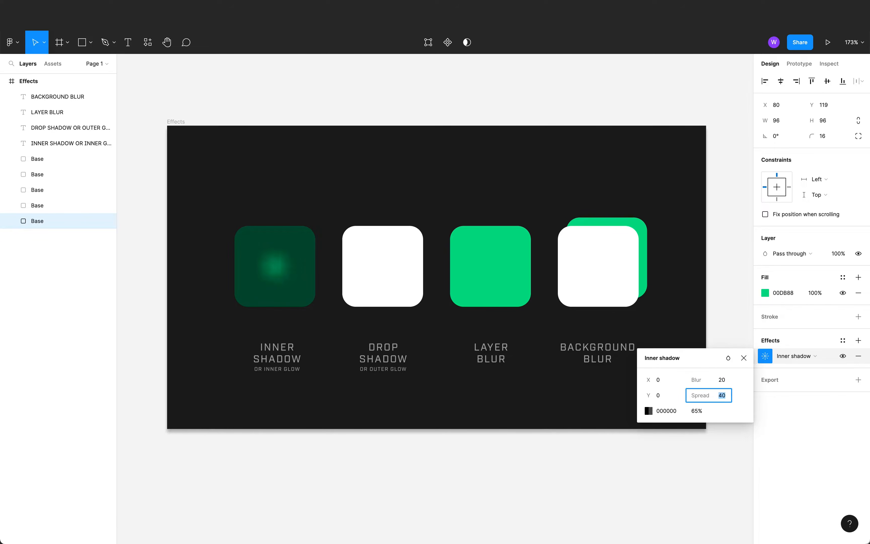
{"action": "type", "text": "0"}
{"action": "key", "text": "Return"}
{"action": "type", "text": "10"}
{"action": "key", "text": "Return"}
{"action": "left_click", "coordinate": [721, 379]}
{"action": "type", "text": "10"}
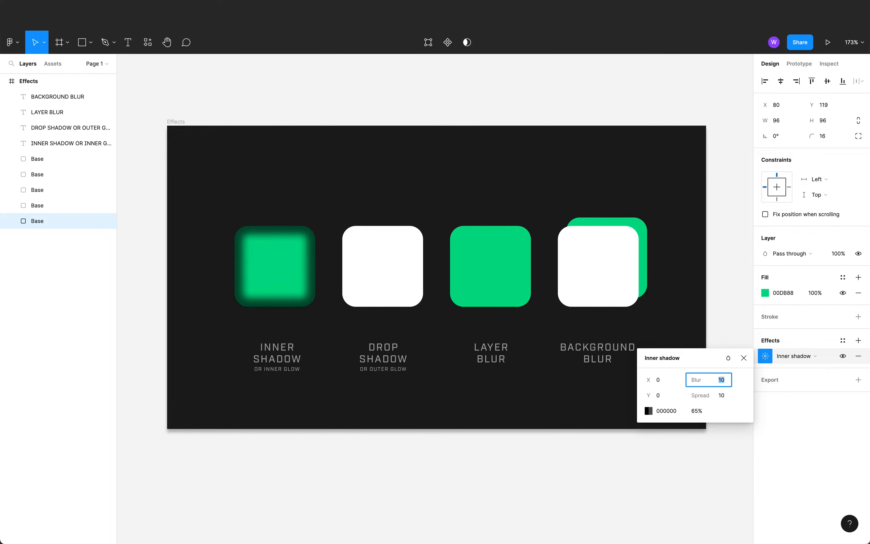
{"action": "key", "text": "Return"}
- Turn the inner shadow into a glow by setting its color to FFFFFF and its opacity to 35%
{"action": "left_click", "coordinate": [649, 411]}
{"action": "left_click_drag", "start_coordinate": [522, 416], "coordinate": [521, 301]}
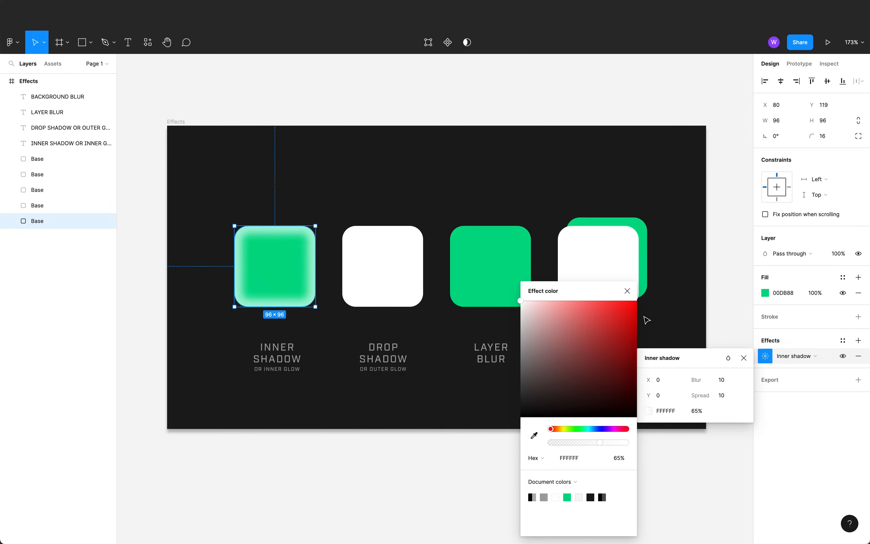
{"action": "left_click", "coordinate": [628, 290]}
{"action": "left_click", "coordinate": [697, 411]}
{"action": "type", "text": "85"}
{"action": "key", "text": "Return"}
{"action": "type", "text": "35"}
{"action": "key", "text": "Return"}
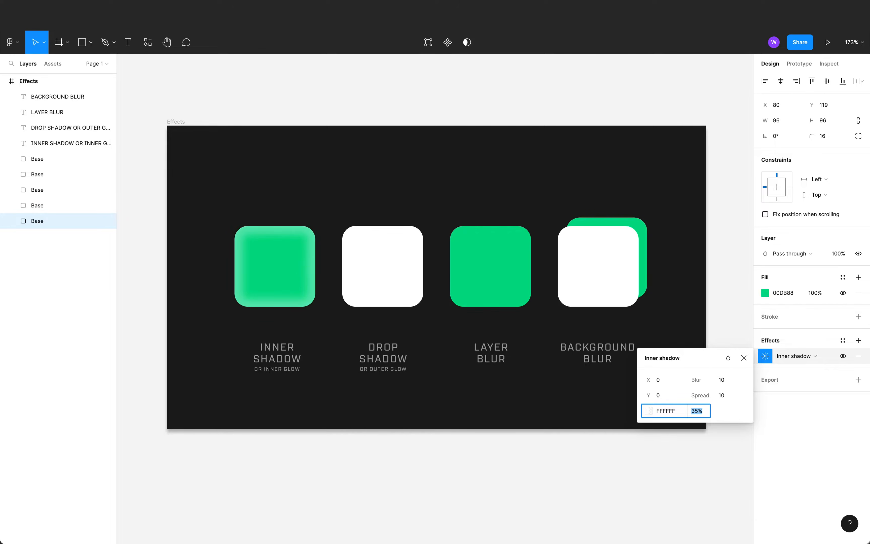
{"action": "left_click", "coordinate": [743, 358]}
{"action": "left_click", "coordinate": [734, 351]}
- Add a Drop shadow effect to the white square above the DROP SHADOW label
{"action": "left_click", "coordinate": [383, 291]}
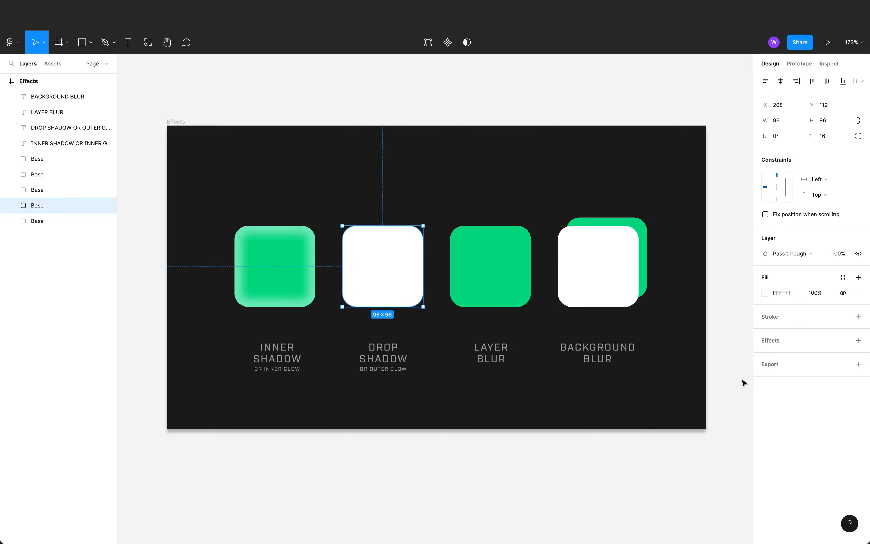
{"action": "left_click", "coordinate": [859, 344]}
{"action": "left_click", "coordinate": [795, 356]}
{"action": "left_click", "coordinate": [796, 355]}
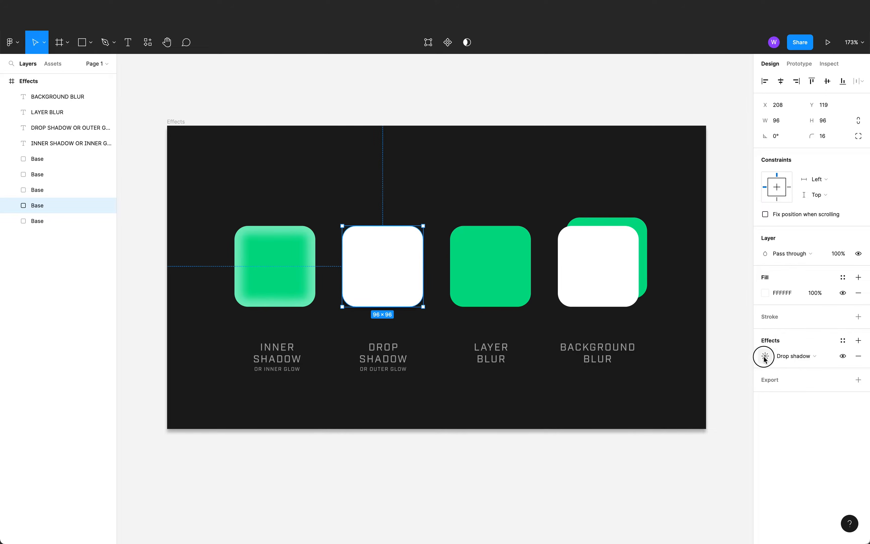
- Set the drop shadow's color to gray 939393 and its opacity to 65%
{"action": "left_click", "coordinate": [766, 356]}
{"action": "left_click", "coordinate": [648, 410]}
{"action": "left_click", "coordinate": [534, 435]}
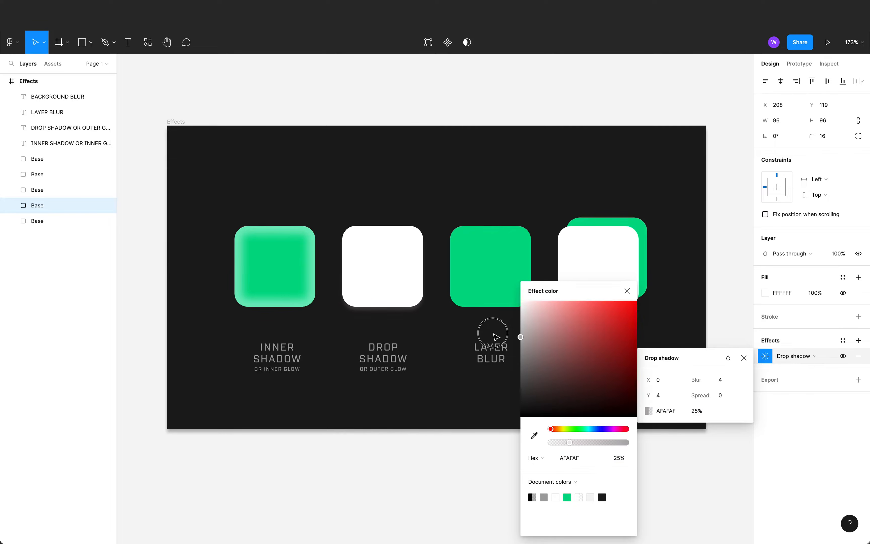
{"action": "left_click", "coordinate": [491, 347]}
{"action": "left_click", "coordinate": [684, 426]}
{"action": "left_click", "coordinate": [696, 410]}
{"action": "type", "text": "45"}
{"action": "key", "text": "Return"}
- Try different X and Y offsets on the drop shadow and restore them to 0 and 4
{"action": "left_click", "coordinate": [666, 381]}
{"action": "key", "text": "shift+Up"}
{"action": "key", "text": "shift+Up"}
{"action": "key", "text": "shift+Down"}
{"action": "key", "text": "shift+Down"}
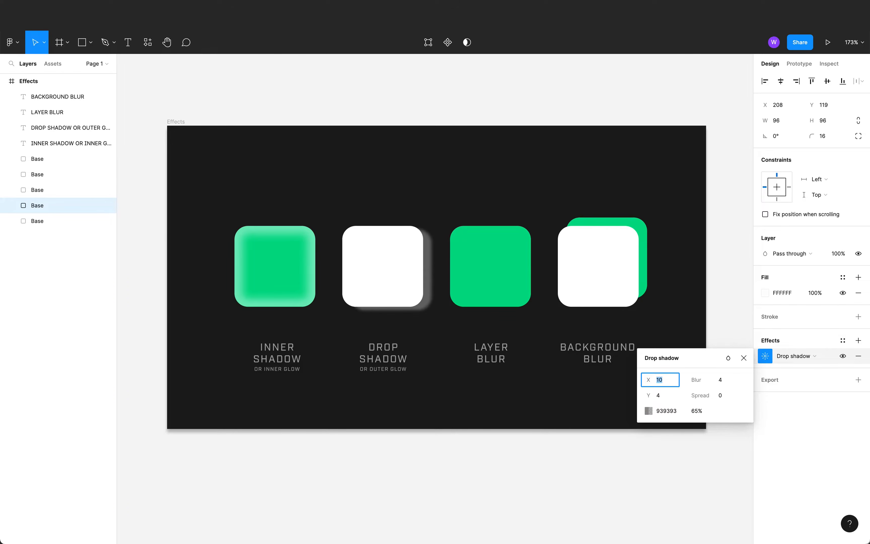
{"action": "left_click", "coordinate": [671, 397]}
{"action": "key", "text": "shift+Down"}
{"action": "key", "text": "shift+Up"}
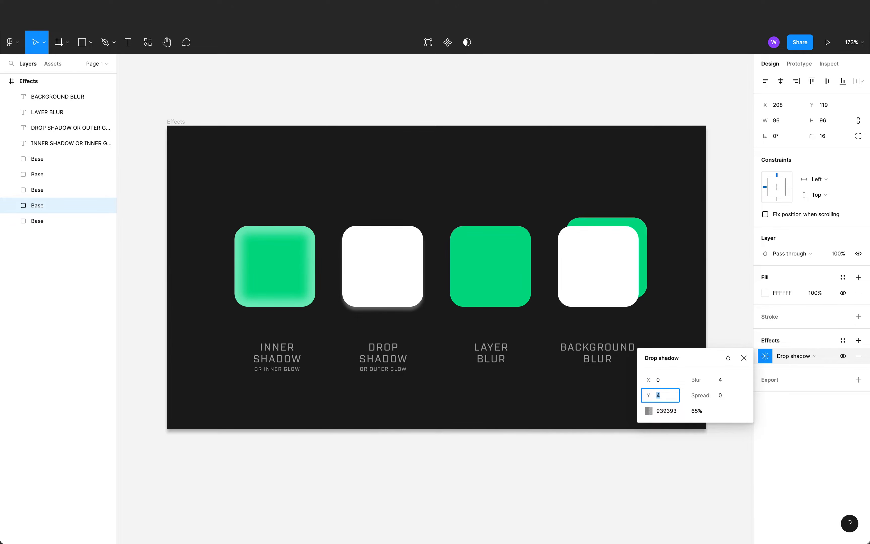
- Set the drop shadow's Y offset to 8 and its blur to 10
{"action": "key", "text": "Escape"}
{"action": "key", "text": "Up"}
{"action": "key", "text": "shift+Up"}
{"action": "type", "text": "10"}
{"action": "key", "text": "Return"}
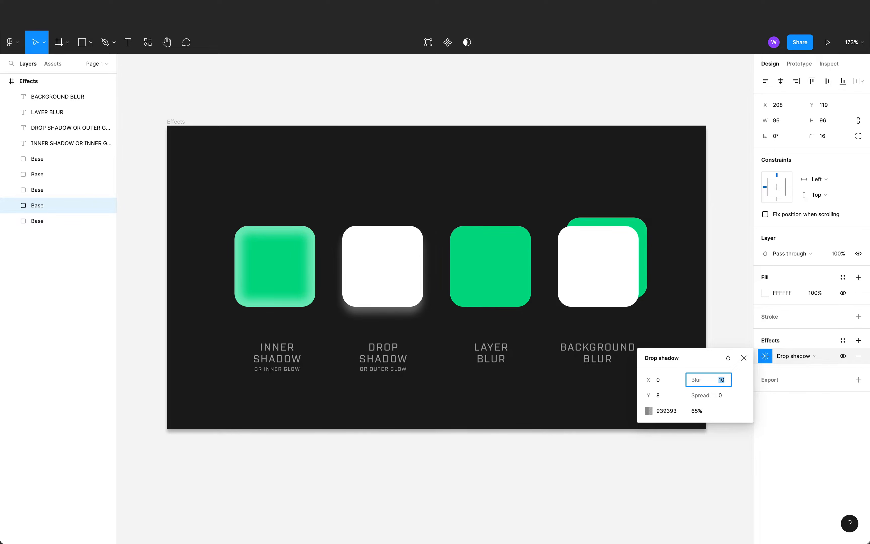
- Try larger spread amounts on the drop shadow and return the spread to 0
{"action": "left_click", "coordinate": [723, 396]}
{"action": "key", "text": "shift+Up"}
{"action": "key", "text": "shift+Up"}
{"action": "key", "text": "shift+Up"}
{"action": "key", "text": "shift+Down"}
{"action": "key", "text": "shift+Down"}
{"action": "key", "text": "shift+Down"}
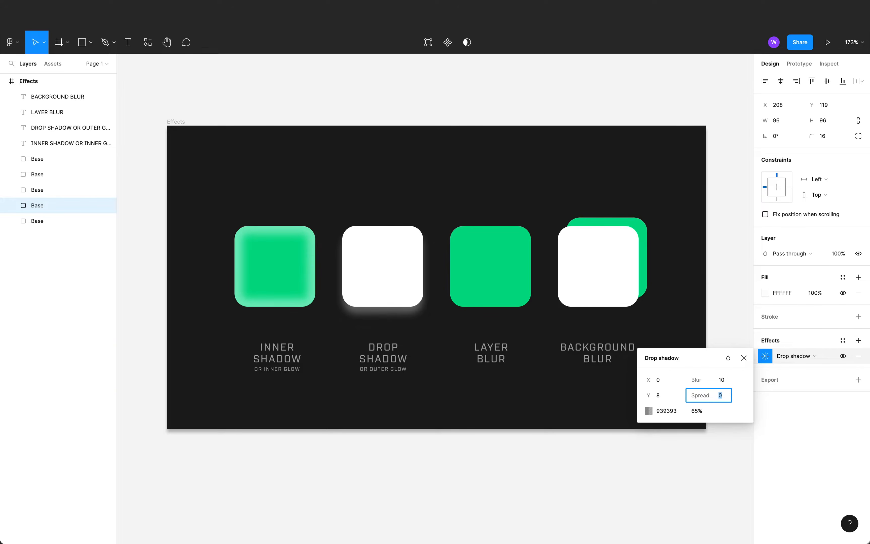
- Recolor the drop shadow with the document's green 00DB88 at 100% opacity
{"action": "left_click", "coordinate": [697, 411]}
{"action": "type", "text": "85"}
{"action": "key", "text": "Return"}
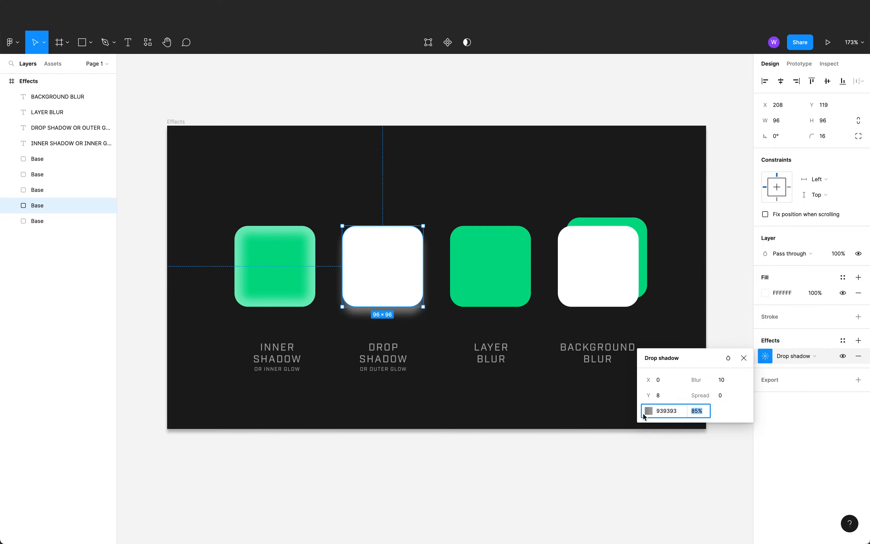
{"action": "left_click", "coordinate": [648, 411]}
{"action": "left_click_drag", "start_coordinate": [543, 380], "coordinate": [513, 372]}
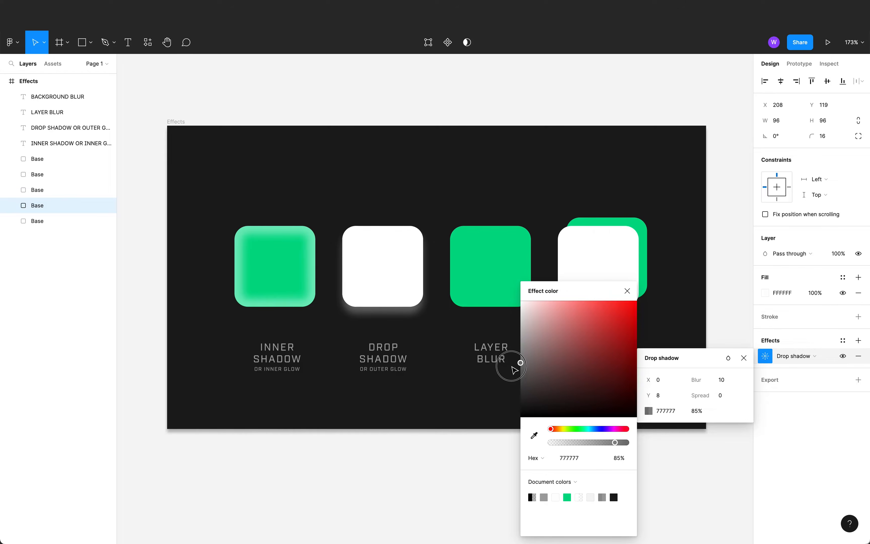
{"action": "left_click", "coordinate": [567, 498]}
{"action": "left_click", "coordinate": [628, 291]}
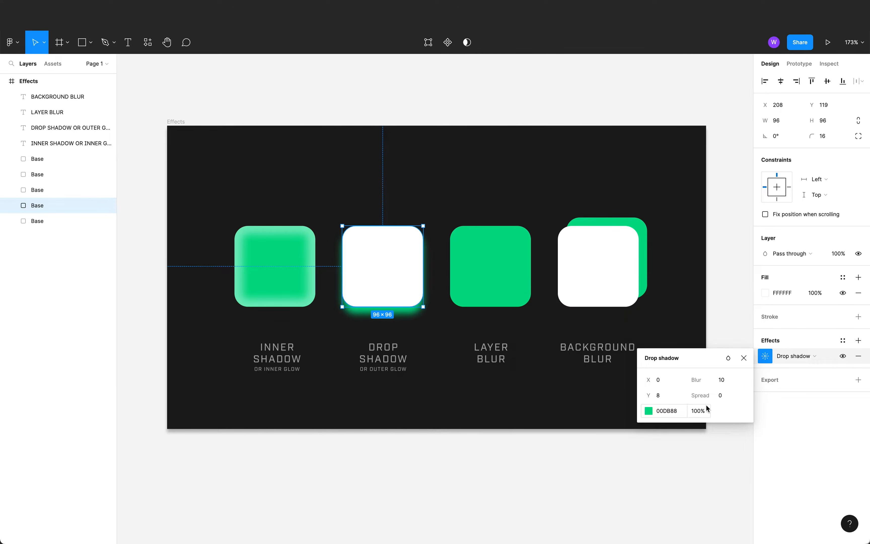
- Set the green drop shadow's Y offset to 4 and its opacity to 40%
{"action": "left_click", "coordinate": [670, 396]}
{"action": "type", "text": "4"}
{"action": "key", "text": "Return"}
{"action": "left_click", "coordinate": [700, 411]}
{"action": "type", "text": "80"}
{"action": "key", "text": "Return"}
{"action": "type", "text": "40"}
{"action": "key", "text": "Return"}
- Try an X offset of -10 on the green drop shadow
{"action": "left_click", "coordinate": [661, 380]}
{"action": "type", "text": "-10"}
{"action": "key", "text": "Return"}
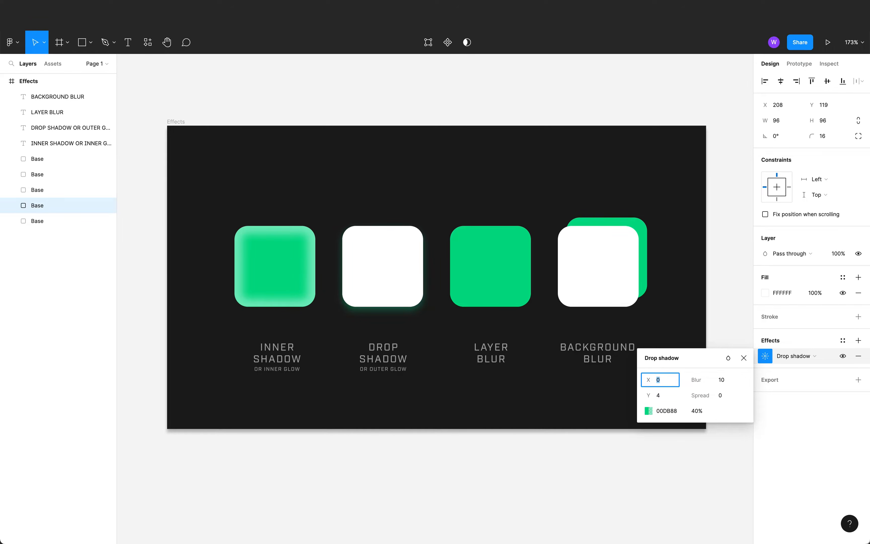
- Make the drop shadow an even outer glow with a Y offset of 0 and a spread of 6
{"action": "type", "text": "0"}
{"action": "left_click", "coordinate": [724, 396]}
{"action": "type", "text": "10"}
{"action": "key", "text": "Return"}
{"action": "type", "text": "6"}
{"action": "key", "text": "Return"}
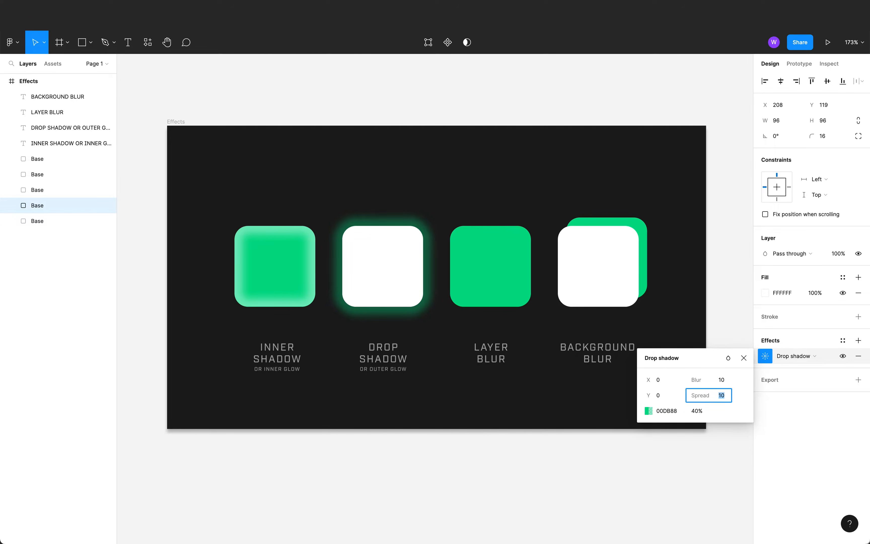
{"action": "key", "text": "Escape"}
{"action": "key", "text": "Escape"}
- Add a Layer blur effect with a blur of 10 to the green square above the LAYER BLUR label
{"action": "left_click", "coordinate": [479, 285]}
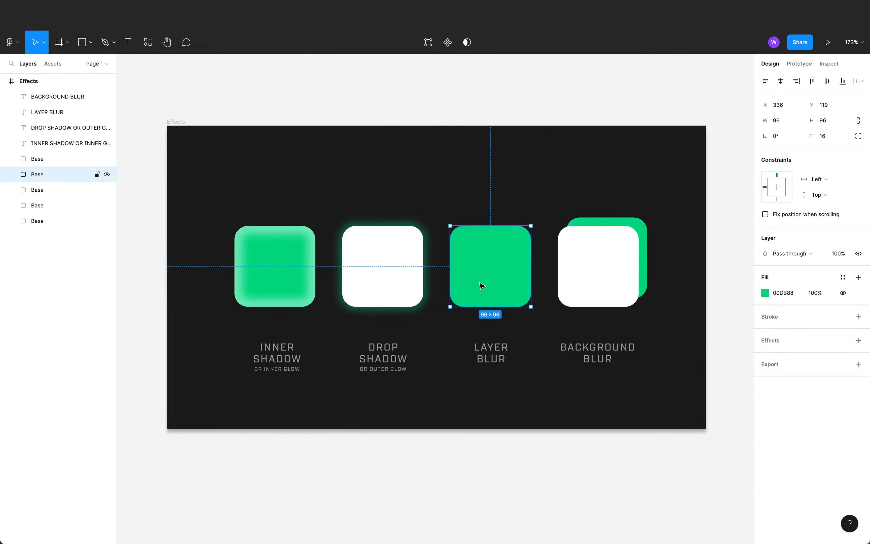
{"action": "left_click", "coordinate": [859, 340]}
{"action": "left_click", "coordinate": [791, 356]}
{"action": "left_click", "coordinate": [786, 368]}
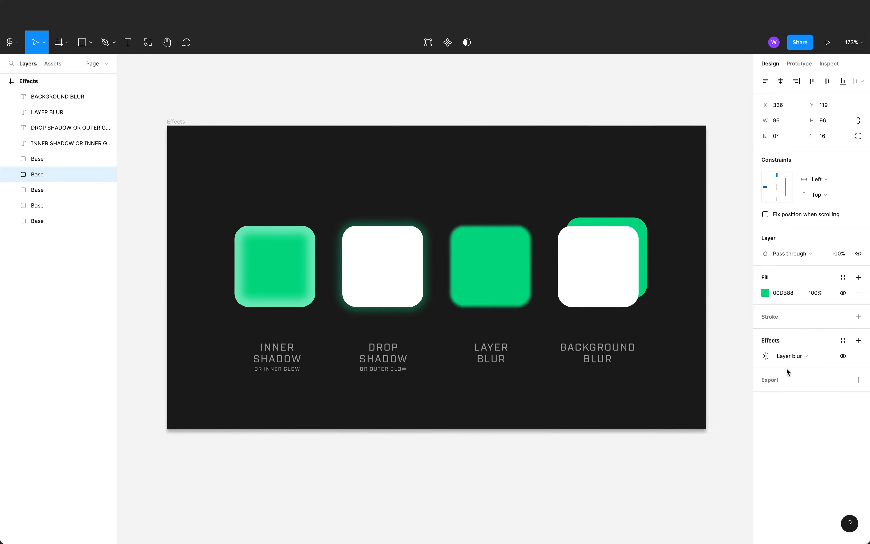
{"action": "left_click", "coordinate": [765, 356]}
{"action": "type", "text": "10"}
{"action": "key", "text": "Return"}
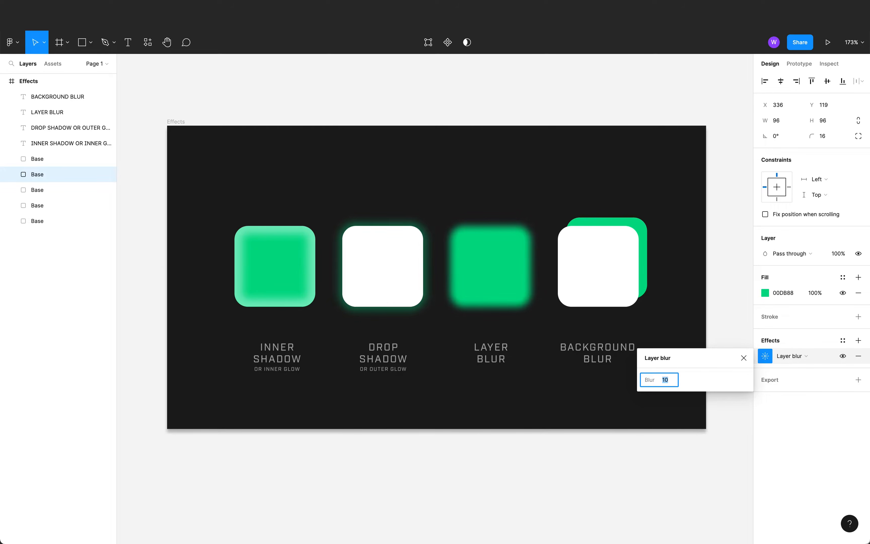
- Add a Background blur effect to the white square above the BACKGROUND BLUR label
{"action": "key", "text": "Escape"}
{"action": "key", "text": "Escape"}
{"action": "left_click", "coordinate": [598, 267]}
{"action": "left_click", "coordinate": [859, 340]}
{"action": "left_click", "coordinate": [793, 356]}
{"action": "left_click", "coordinate": [803, 379]}
- Set the blurred square's solid white fill to 62% opacity and open its background blur settings
{"action": "left_click", "coordinate": [763, 293]}
{"action": "left_click", "coordinate": [653, 256]}
{"action": "left_click", "coordinate": [655, 244]}
{"action": "left_click_drag", "start_coordinate": [742, 407], "coordinate": [715, 408]}
{"action": "left_click", "coordinate": [744, 256]}
{"action": "left_click", "coordinate": [765, 356]}
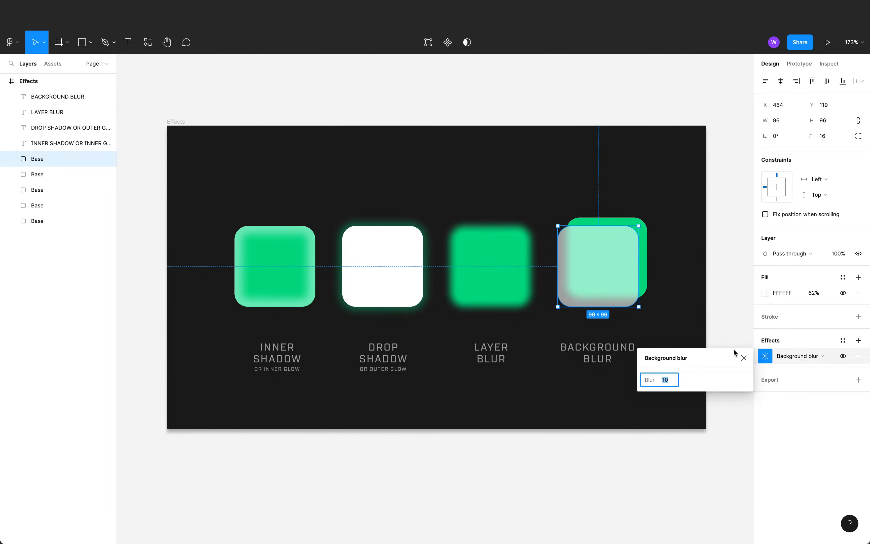
{"action": "key", "text": "Escape"}
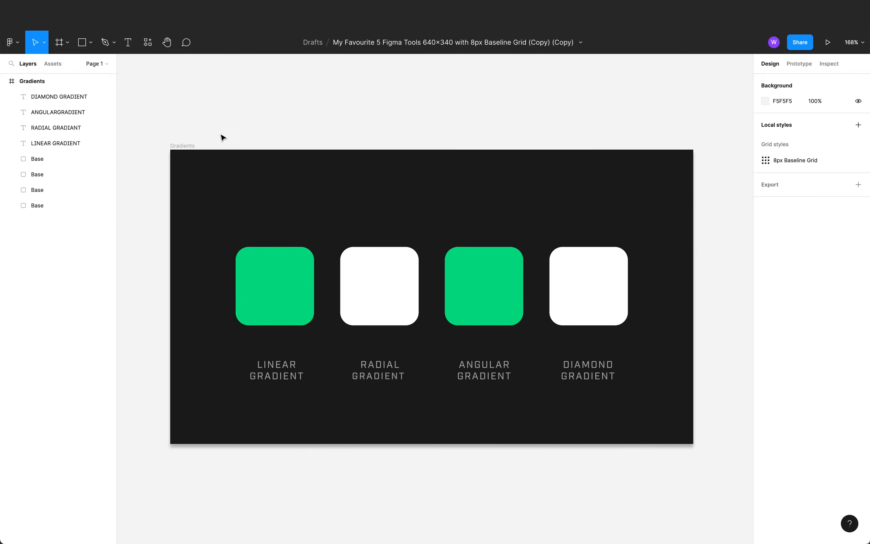
- Fill the green square above LINEAR GRADIENT with a linear gradient from green to an opaque dark green
{"action": "left_click", "coordinate": [268, 301]}
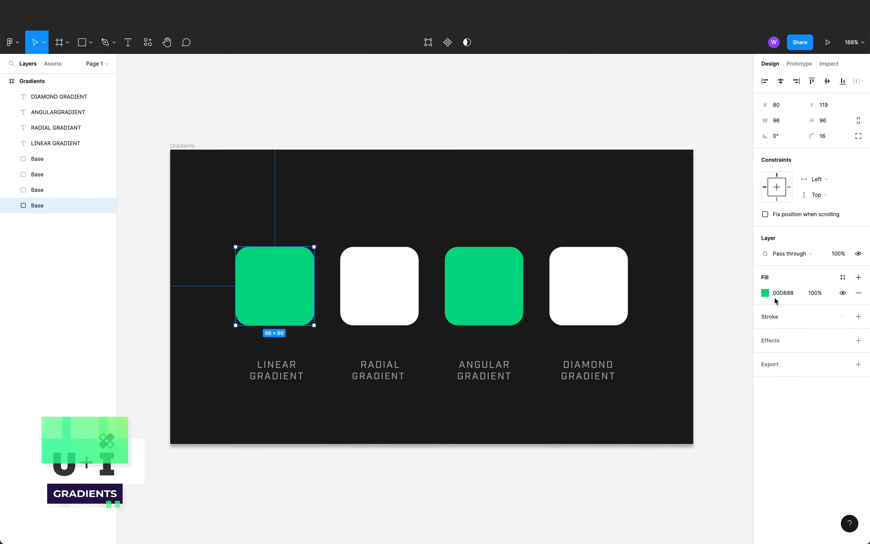
{"action": "left_click", "coordinate": [765, 293]}
{"action": "left_click", "coordinate": [661, 290]}
{"action": "left_click", "coordinate": [658, 304]}
{"action": "left_click_drag", "start_coordinate": [697, 442], "coordinate": [745, 442]}
{"action": "left_click_drag", "start_coordinate": [750, 331], "coordinate": [759, 385]}
{"action": "left_click", "coordinate": [744, 256]}
- Change the fill of the white square above RADIAL GRADIENT to a radial gradient
{"action": "left_click", "coordinate": [393, 301]}
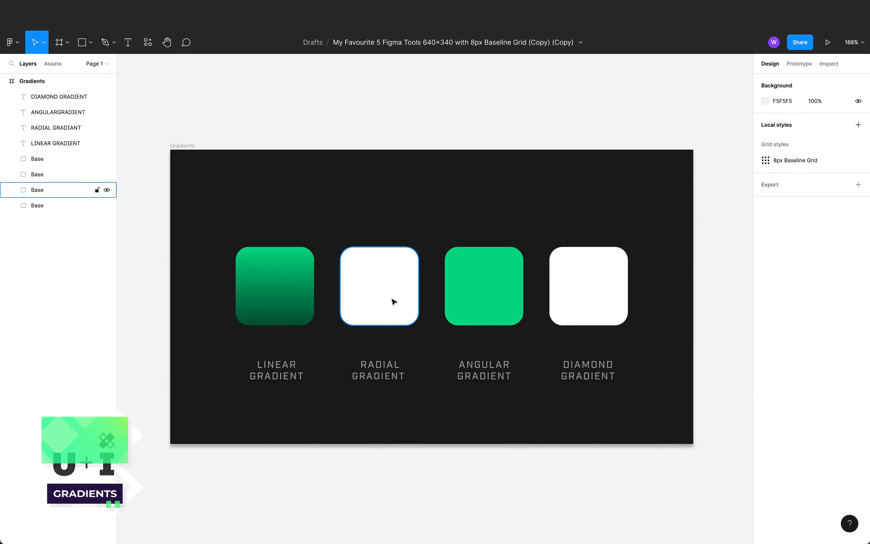
{"action": "left_click", "coordinate": [766, 293]}
{"action": "left_click", "coordinate": [651, 291]}
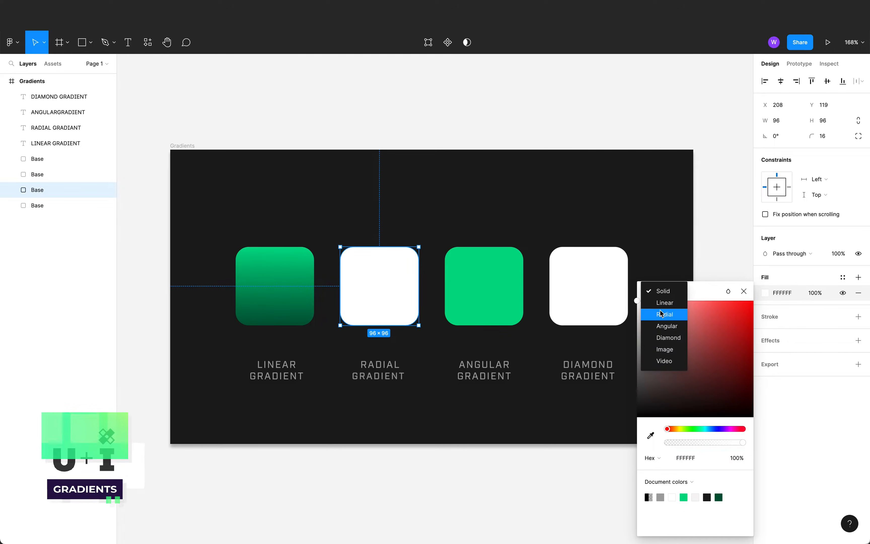
{"action": "left_click", "coordinate": [660, 313]}
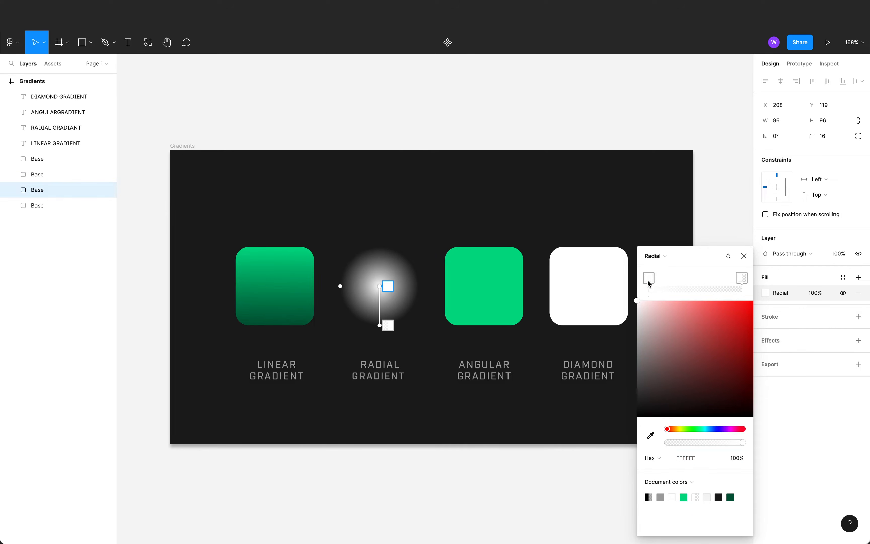
- Set both stops of the radial gradient to green 00DB88, with the outer stop at 0% opacity
{"action": "left_click", "coordinate": [683, 497]}
{"action": "left_click", "coordinate": [743, 278]}
{"action": "left_click", "coordinate": [684, 497]}
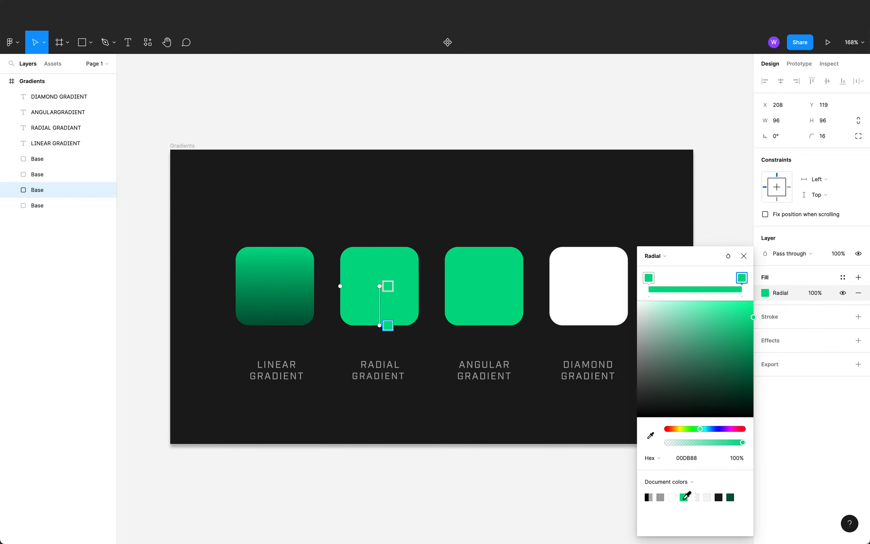
{"action": "left_click_drag", "start_coordinate": [740, 447], "coordinate": [660, 446]}
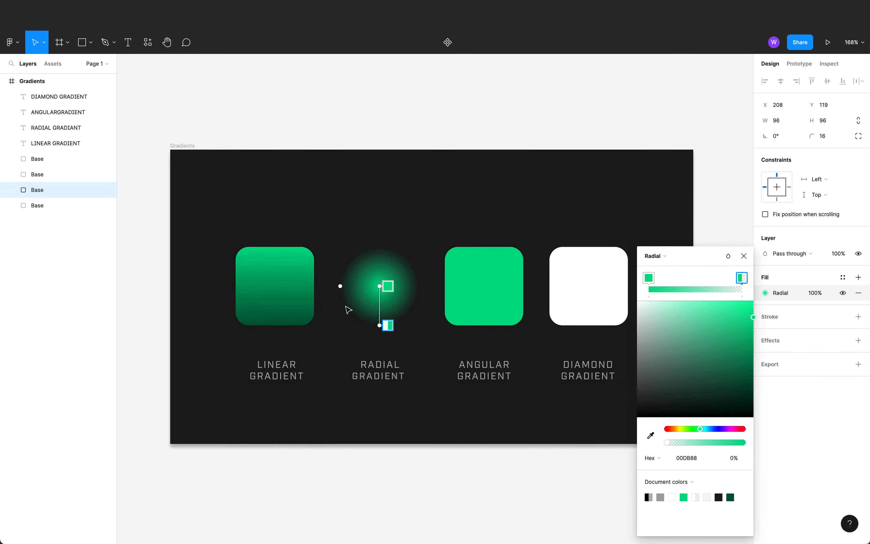
{"action": "mouse_move", "coordinate": [342, 288]}
{"action": "left_mouse_down"}
{"action": "mouse_move", "coordinate": [360, 286]}
{"action": "mouse_move", "coordinate": [342, 287]}
{"action": "left_mouse_up"}
{"action": "mouse_move", "coordinate": [380, 328]}
{"action": "left_mouse_down"}
{"action": "mouse_move", "coordinate": [380, 310]}
{"action": "mouse_move", "coordinate": [380, 325]}
{"action": "left_mouse_up"}
{"action": "left_click", "coordinate": [744, 256]}
{"action": "key", "text": "Escape"}
- Fill the green square above ANGULAR GRADIENT with an angular gradient and rotate it to start at the square's top centre
{"action": "left_click", "coordinate": [509, 297]}
{"action": "left_click", "coordinate": [765, 293]}
{"action": "left_click", "coordinate": [654, 292]}
{"action": "left_click", "coordinate": [662, 326]}
{"action": "mouse_move", "coordinate": [445, 286]}
{"action": "left_mouse_down"}
{"action": "mouse_move", "coordinate": [408, 282]}
{"action": "mouse_move", "coordinate": [478, 285]}
{"action": "mouse_move", "coordinate": [445, 278]}
{"action": "left_mouse_up"}
{"action": "left_click_drag", "start_coordinate": [483, 324], "coordinate": [485, 247]}
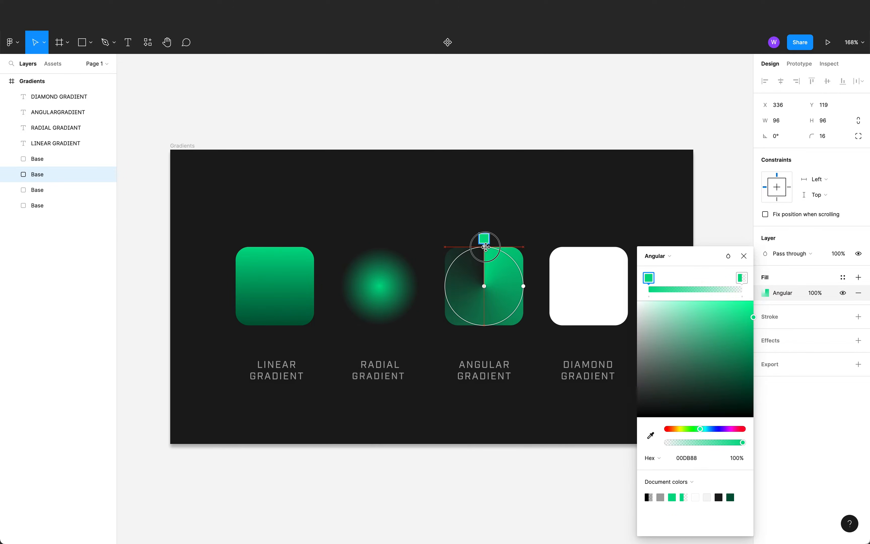
{"action": "left_click", "coordinate": [744, 256]}
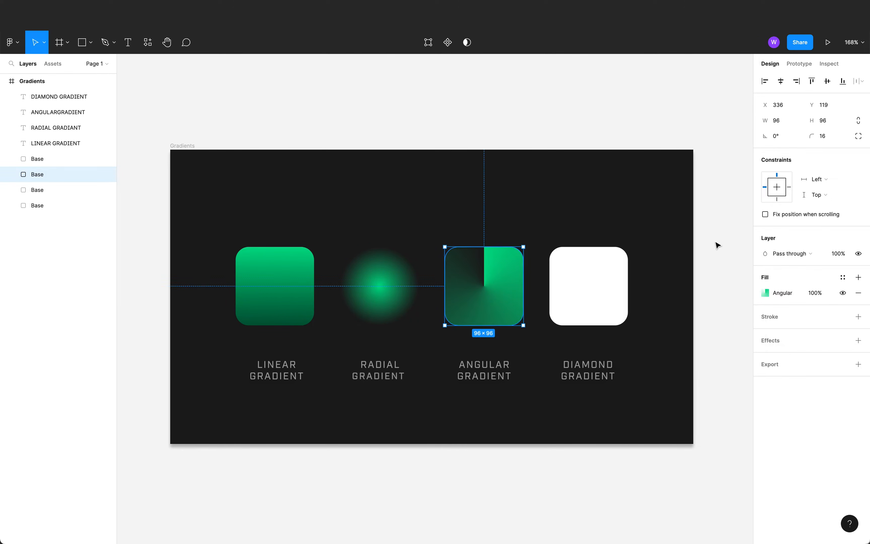
{"action": "left_click", "coordinate": [715, 245]}
- Change the fill of the white square above DIAMOND GRADIENT to a diamond gradient
{"action": "left_click", "coordinate": [588, 281]}
{"action": "left_click", "coordinate": [765, 293]}
{"action": "left_click", "coordinate": [653, 288]}
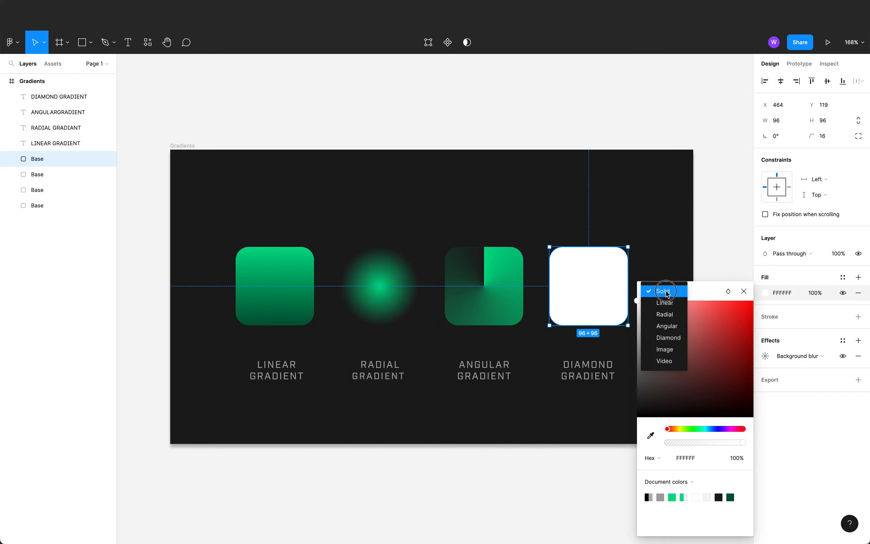
{"action": "left_click", "coordinate": [662, 336]}
- Set both stops of the diamond gradient to green 00DB88, with the outer stop at 0% opacity
{"action": "left_click", "coordinate": [672, 498]}
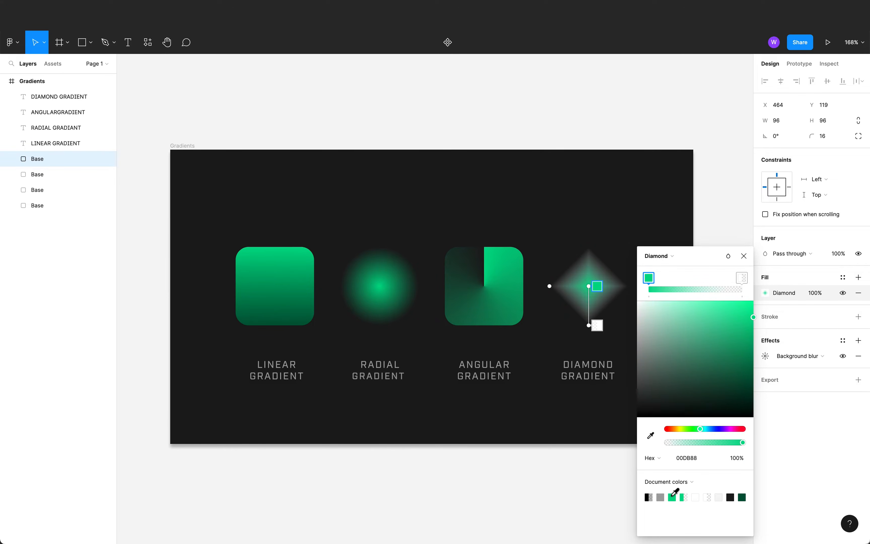
{"action": "left_click", "coordinate": [742, 278]}
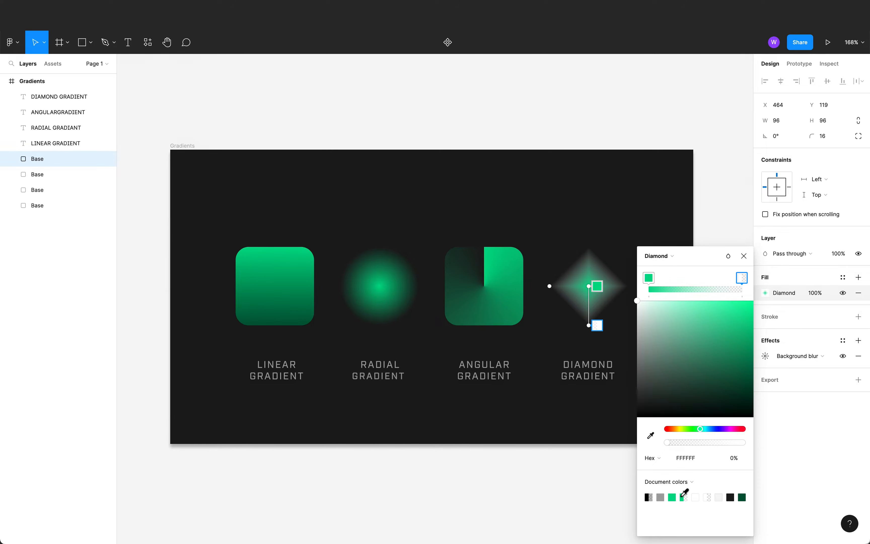
{"action": "left_click", "coordinate": [684, 496]}
{"action": "left_click_drag", "start_coordinate": [735, 442], "coordinate": [619, 439]}
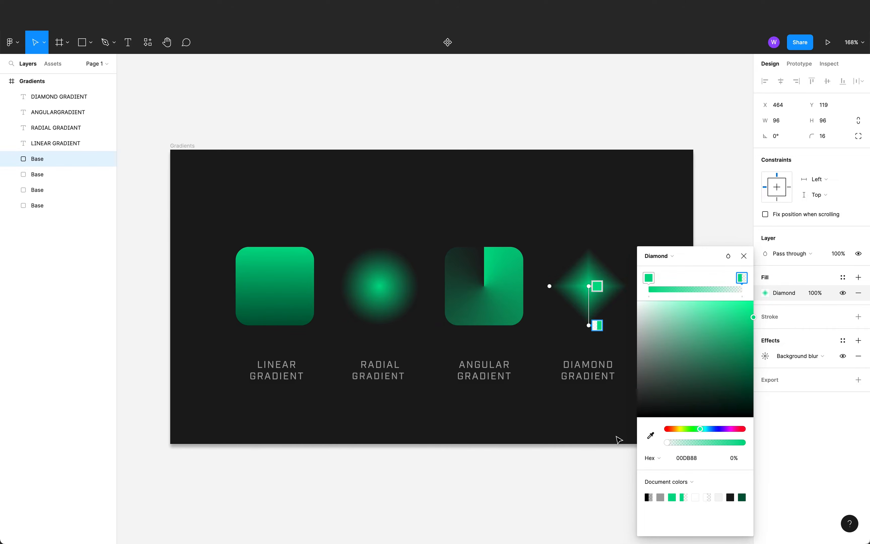
{"action": "left_click_drag", "start_coordinate": [652, 277], "coordinate": [753, 406]}
{"action": "left_click", "coordinate": [719, 283]}
{"action": "left_click", "coordinate": [748, 259]}
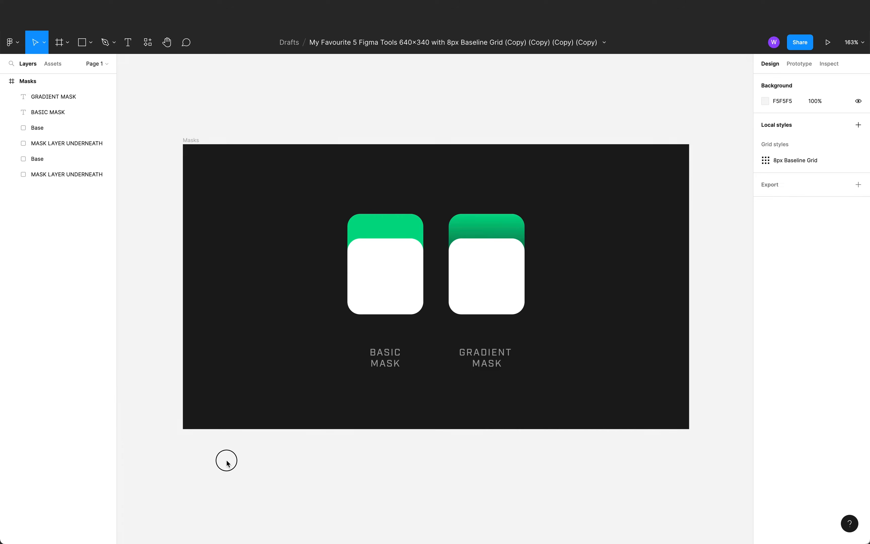
- Use the green MASK LAYER UNDERNEATH as a mask for the white Base square above BASIC MASK
{"action": "left_click", "coordinate": [58, 174]}
{"action": "left_click", "coordinate": [55, 159], "text": "shift"}
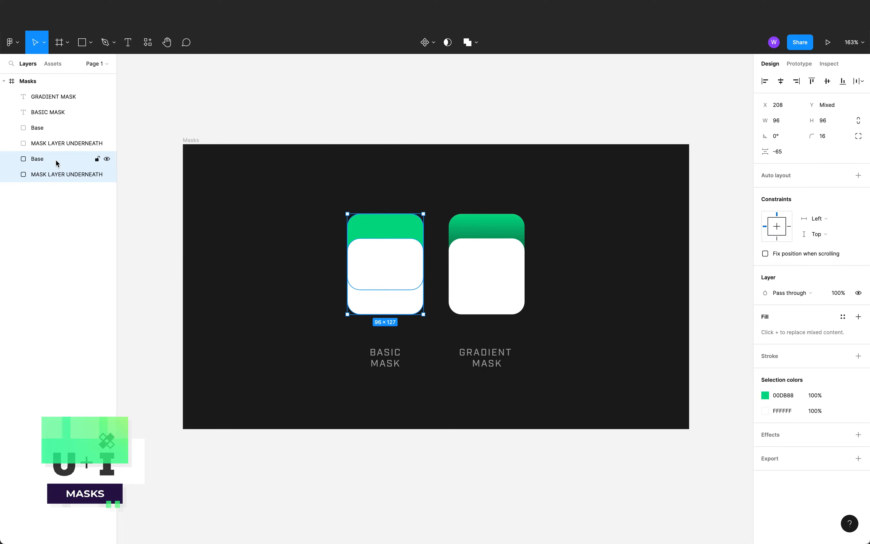
{"action": "right_click", "coordinate": [369, 272]}
{"action": "left_click", "coordinate": [404, 412]}
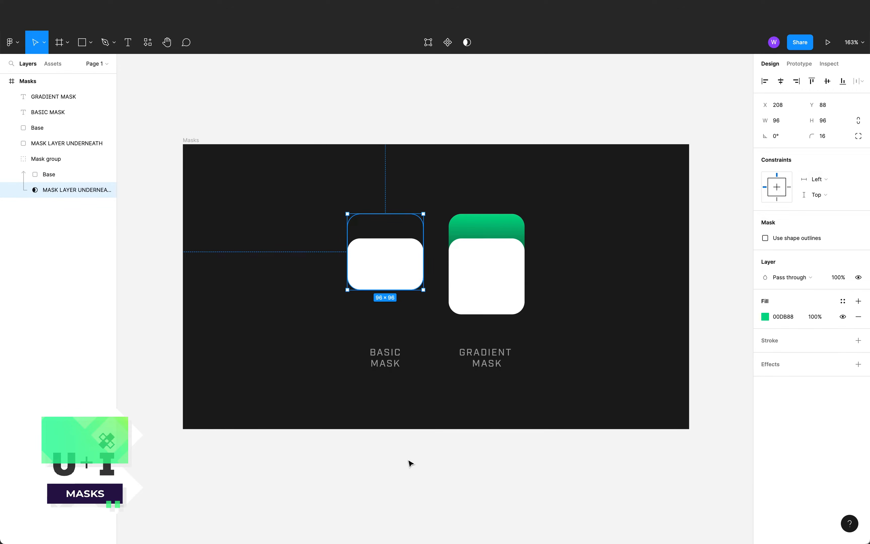
- Try moving the Base square upward inside the basic mask group and undo the move
{"action": "left_click", "coordinate": [53, 175]}
{"action": "left_click_drag", "start_coordinate": [390, 280], "coordinate": [395, 241]}
{"action": "key", "text": "super+z"}
- Try a larger corner radius on the basic mask group's mask layer
{"action": "left_click", "coordinate": [81, 192]}
{"action": "key", "text": "super+z"}
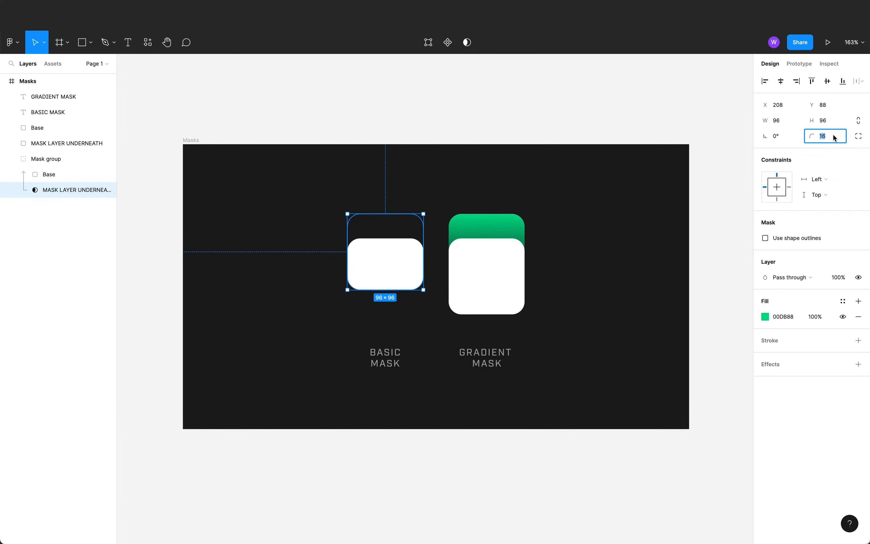
{"action": "key", "text": "shift+Up"}
{"action": "key", "text": "shift+Up"}
{"action": "key", "text": "shift+Up"}
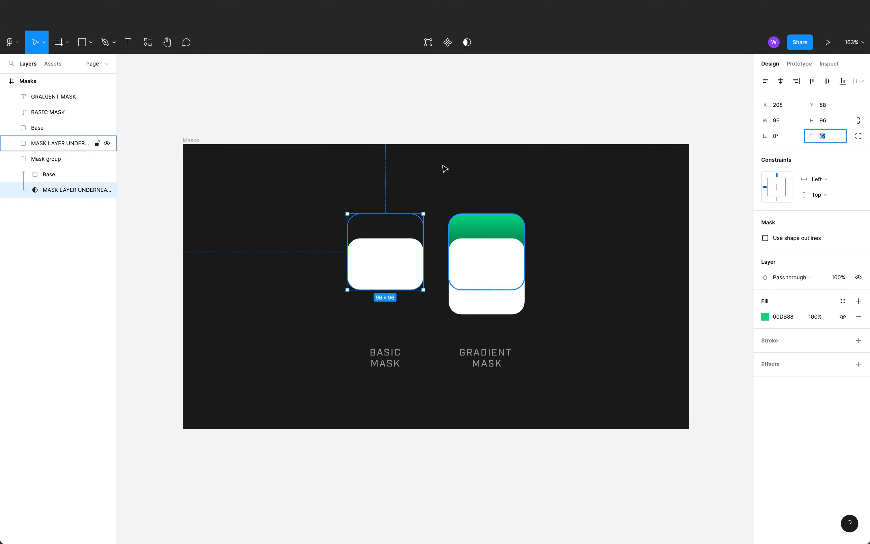
{"action": "left_click", "coordinate": [368, 116]}
- Collapse the basic mask group and use the gradient MASK LAYER UNDERNEATH as a mask for the Base square above GRADIENT MASK
{"action": "left_click", "coordinate": [12, 160]}
{"action": "left_click", "coordinate": [42, 142]}
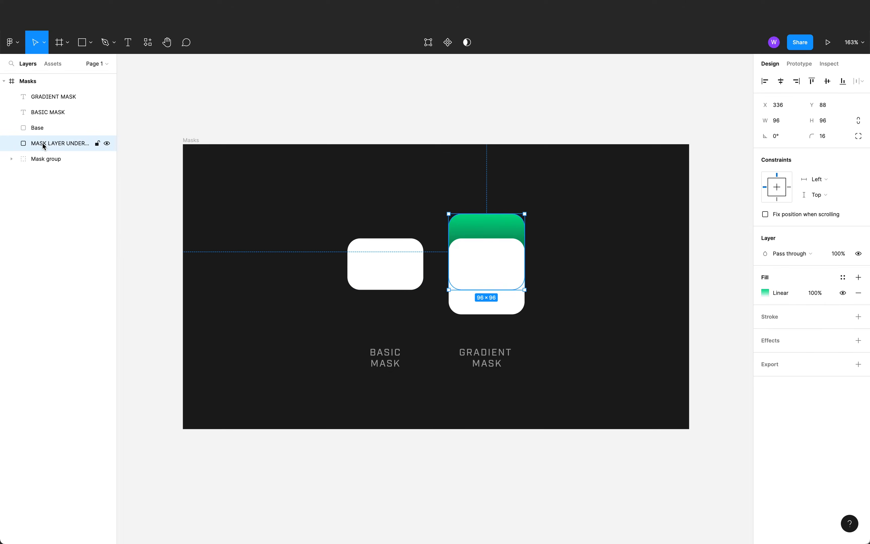
{"action": "left_click", "coordinate": [44, 128], "text": "shift"}
{"action": "right_click", "coordinate": [478, 270]}
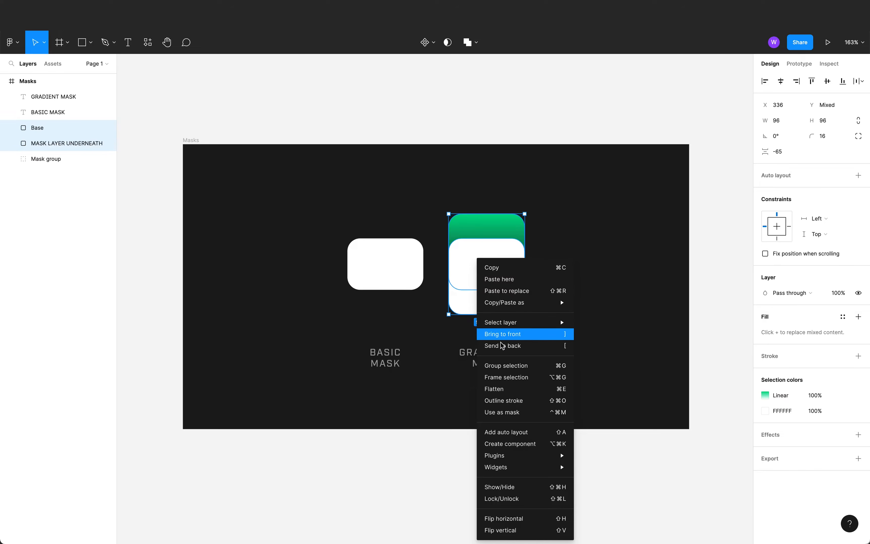
{"action": "left_click", "coordinate": [500, 413]}
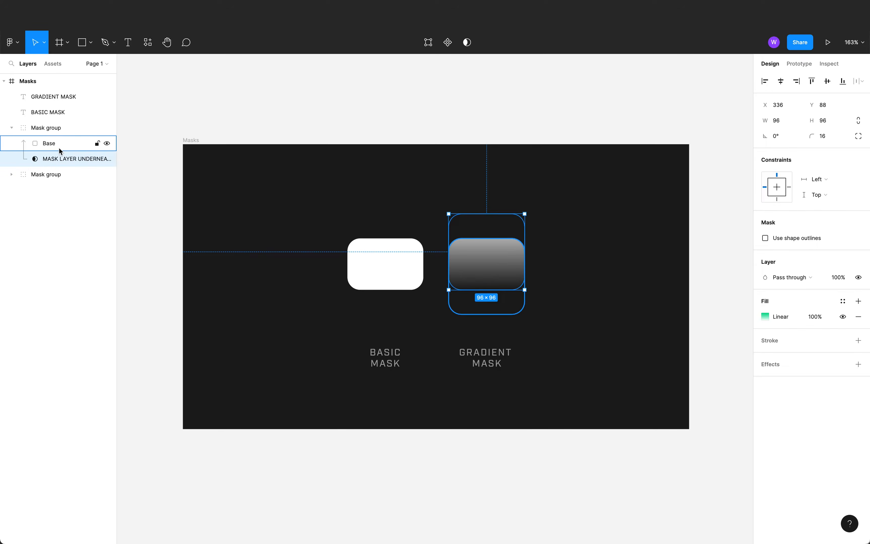
- Try moving the Base square around inside the gradient mask group
{"action": "mouse_move", "coordinate": [499, 253]}
{"action": "left_mouse_down"}
{"action": "mouse_move", "coordinate": [498, 310]}
{"action": "mouse_move", "coordinate": [494, 248]}
{"action": "left_mouse_up"}
{"action": "left_click", "coordinate": [5, 146]}
{"action": "mouse_move", "coordinate": [483, 281]}
{"action": "left_mouse_down"}
{"action": "mouse_move", "coordinate": [482, 233]}
{"action": "mouse_move", "coordinate": [485, 274]}
{"action": "left_mouse_up"}
- Set the corner radius of the gradient mask group's mask layer to 26
{"action": "left_click", "coordinate": [66, 162]}
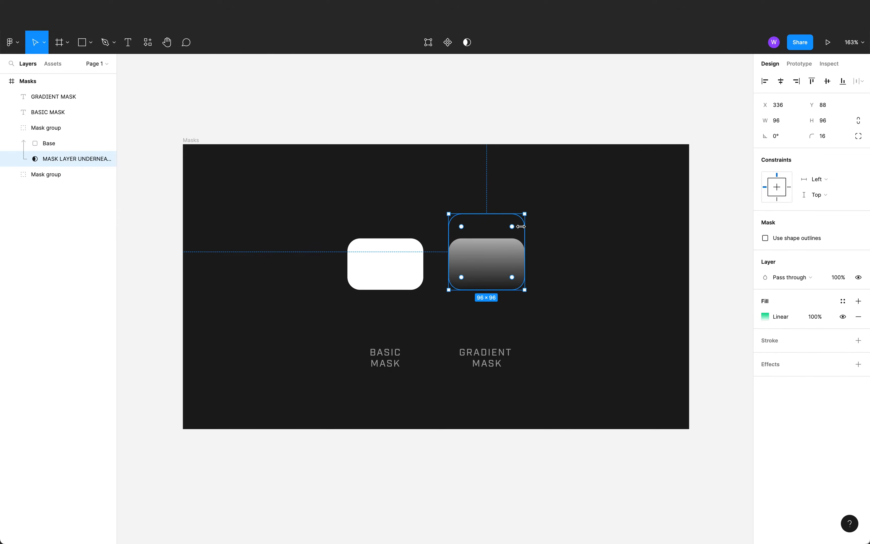
{"action": "left_click", "coordinate": [827, 136]}
{"action": "type", "text": "26"}
{"action": "key", "text": "Return"}
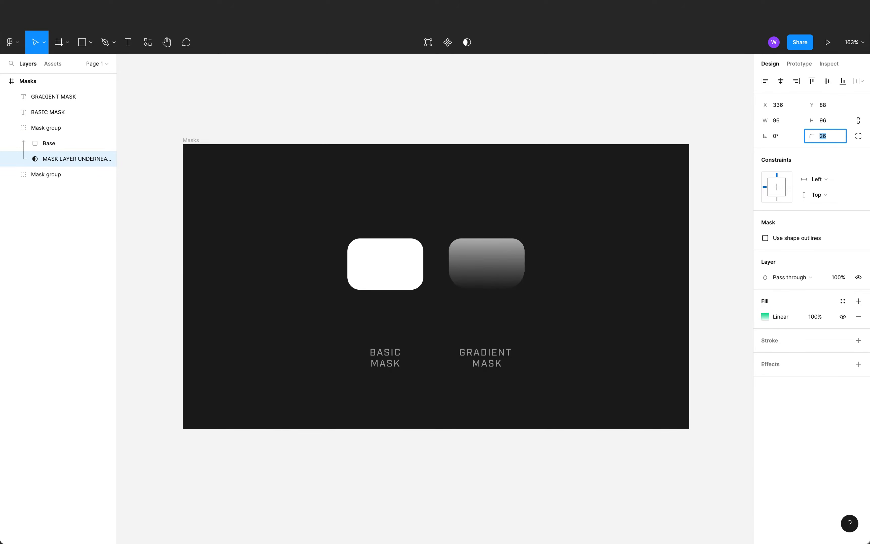
{"action": "left_click", "coordinate": [601, 87]}
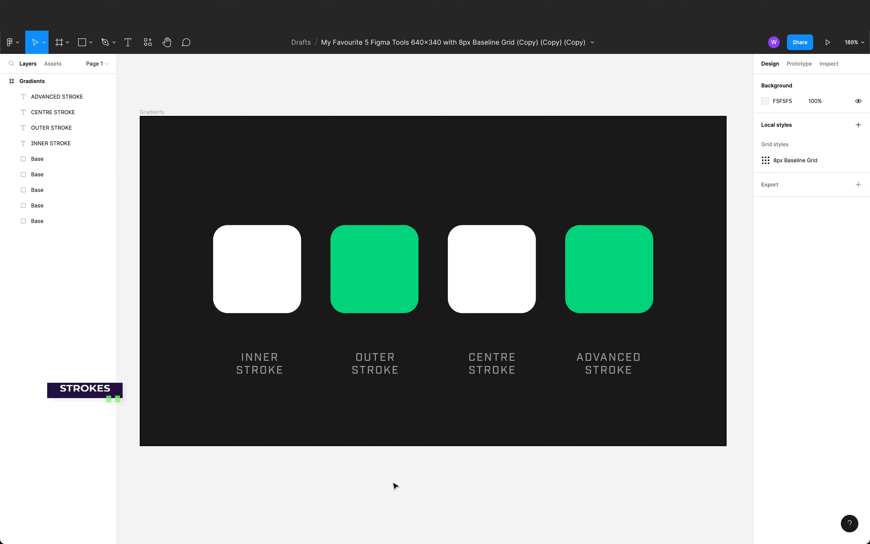
- Replace the fill of the square above INNER STROKE with a white inside stroke of weight 4
{"action": "left_click", "coordinate": [249, 282]}
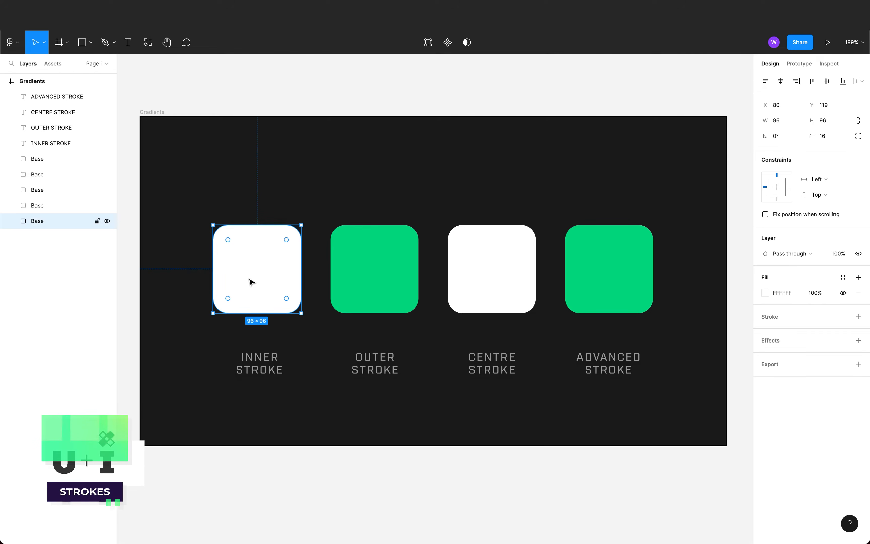
{"action": "left_click", "coordinate": [858, 316]}
{"action": "left_click", "coordinate": [859, 293]}
{"action": "left_click", "coordinate": [765, 317]}
{"action": "mouse_move", "coordinate": [704, 348]}
{"action": "left_mouse_down"}
{"action": "mouse_move", "coordinate": [693, 351]}
{"action": "mouse_move", "coordinate": [633, 296]}
{"action": "left_mouse_up"}
{"action": "left_click", "coordinate": [821, 332]}
{"action": "type", "text": "4"}
{"action": "key", "text": "Return"}
- Change the inner stroke to a linear gradient from green 00DB88 to a slightly brighter opaque green
{"action": "left_click", "coordinate": [657, 291]}
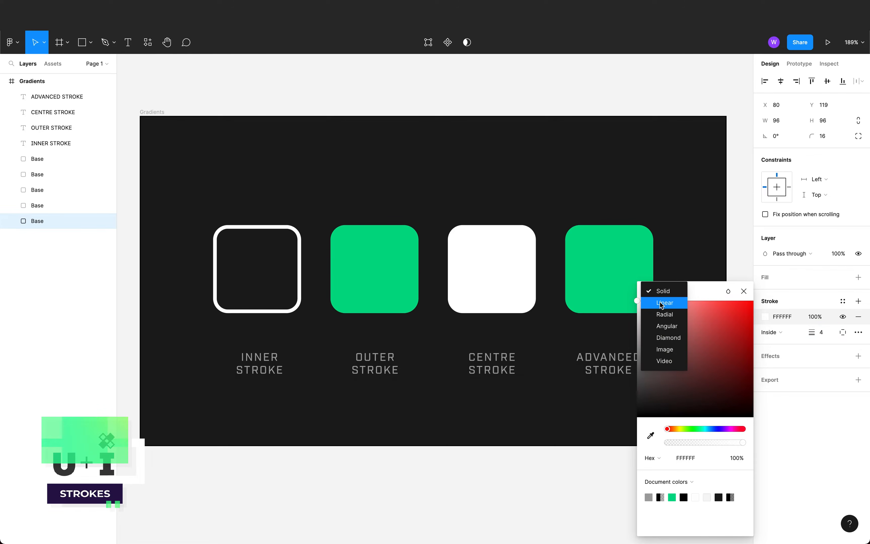
{"action": "left_click", "coordinate": [662, 303]}
{"action": "left_click", "coordinate": [684, 497]}
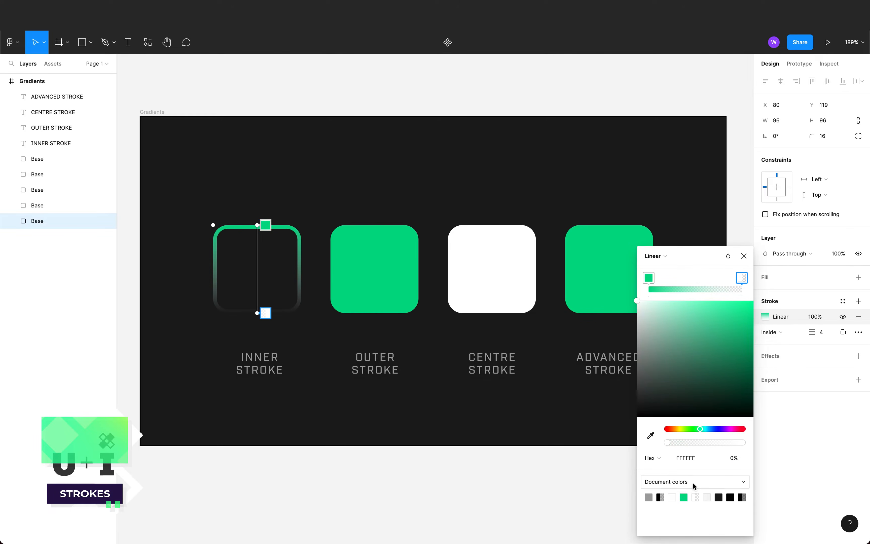
{"action": "left_click", "coordinate": [684, 497]}
{"action": "left_click", "coordinate": [752, 316]}
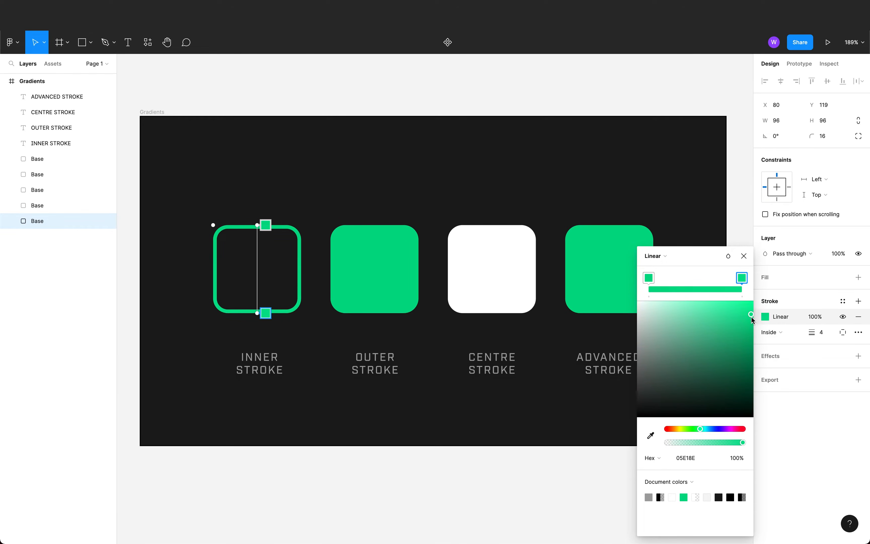
{"action": "left_click", "coordinate": [744, 256]}
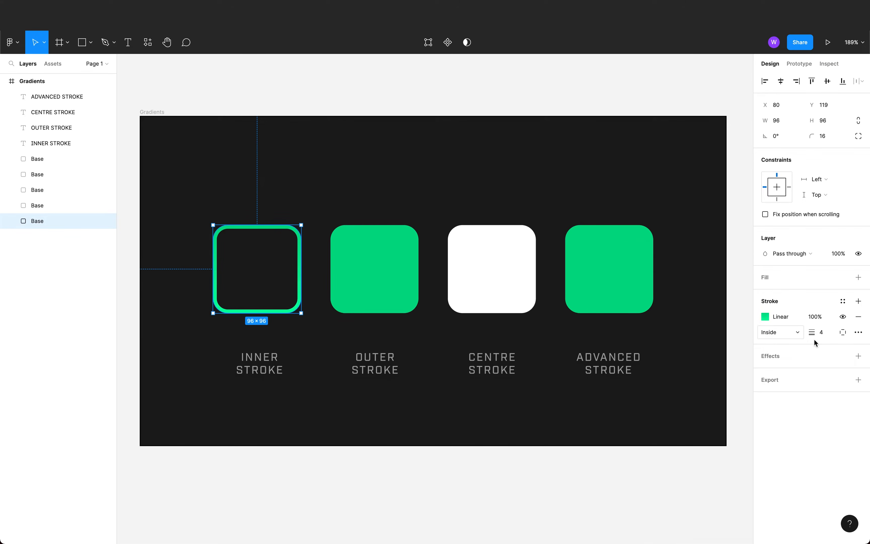
- Replace the fill of the green square above OUTER STROKE with an Outside stroke
{"action": "left_click", "coordinate": [379, 292]}
{"action": "left_click", "coordinate": [859, 293]}
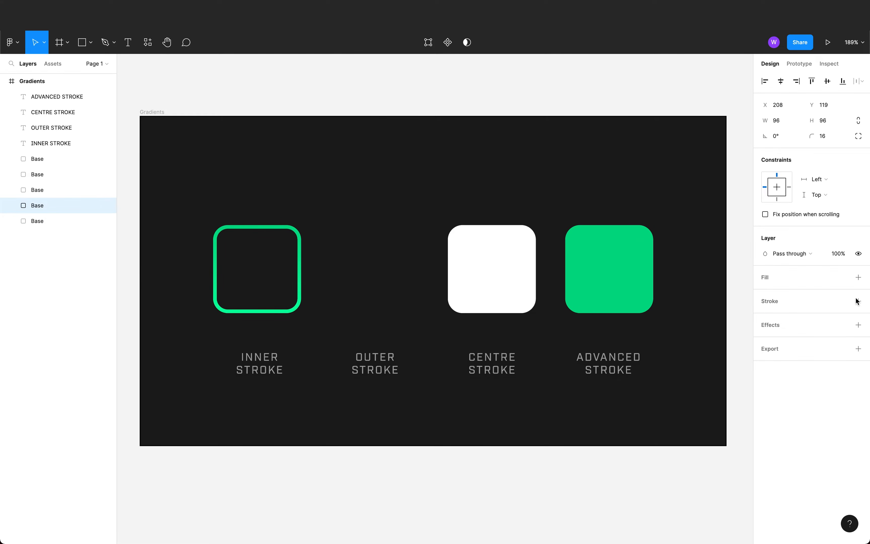
{"action": "left_click", "coordinate": [859, 301]}
{"action": "left_click", "coordinate": [774, 332]}
{"action": "left_click", "coordinate": [773, 332]}
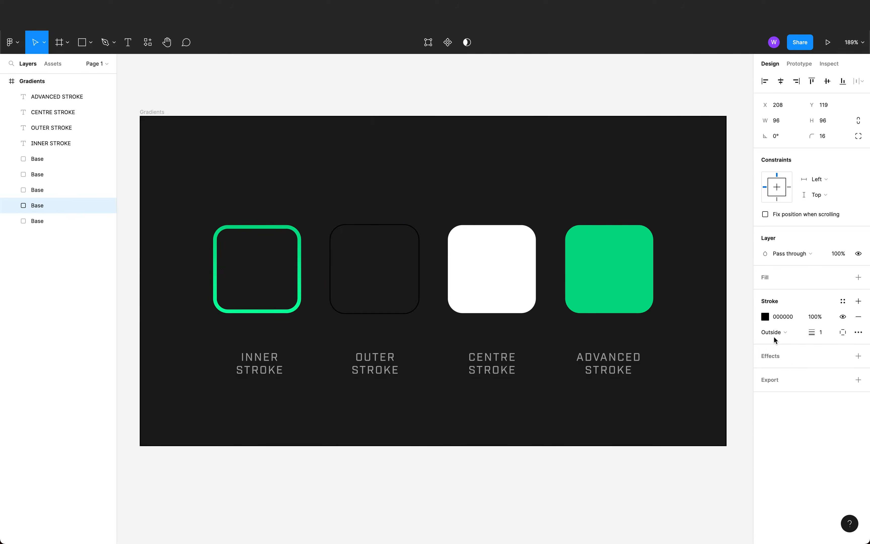
- Change the outer stroke to a linear gradient from green 00DB88 to an opaque darker green
{"action": "left_click", "coordinate": [765, 317]}
{"action": "left_click", "coordinate": [665, 292]}
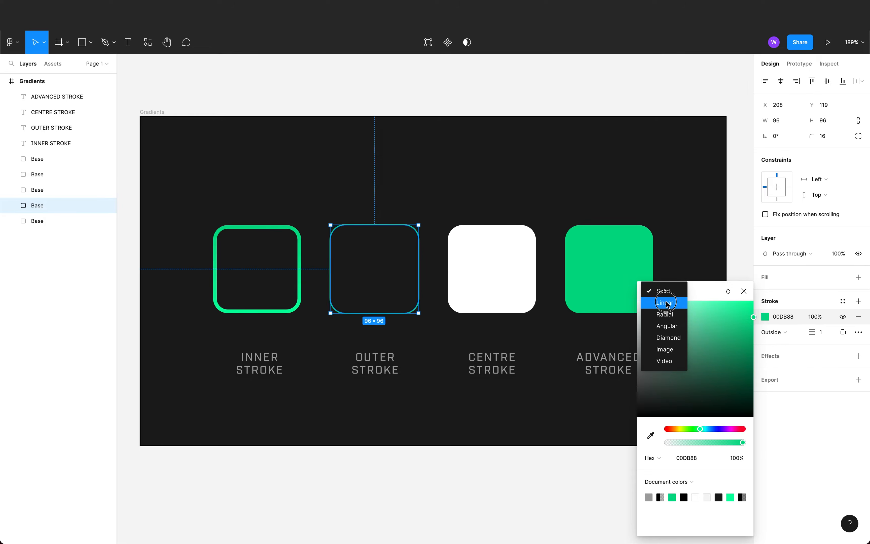
{"action": "left_click", "coordinate": [661, 304]}
{"action": "left_click", "coordinate": [742, 277]}
{"action": "left_click_drag", "start_coordinate": [752, 326], "coordinate": [755, 339]}
{"action": "left_click_drag", "start_coordinate": [709, 446], "coordinate": [744, 443]}
{"action": "left_click", "coordinate": [744, 256]}
- Increase the outer stroke's weight to 8
{"action": "left_click", "coordinate": [824, 332]}
{"action": "key", "text": "Up"}
{"action": "key", "text": "Up"}
{"action": "key", "text": "Up"}
{"action": "key", "text": "Up"}
{"action": "key", "text": "Up"}
{"action": "key", "text": "Up"}
{"action": "key", "text": "Up"}
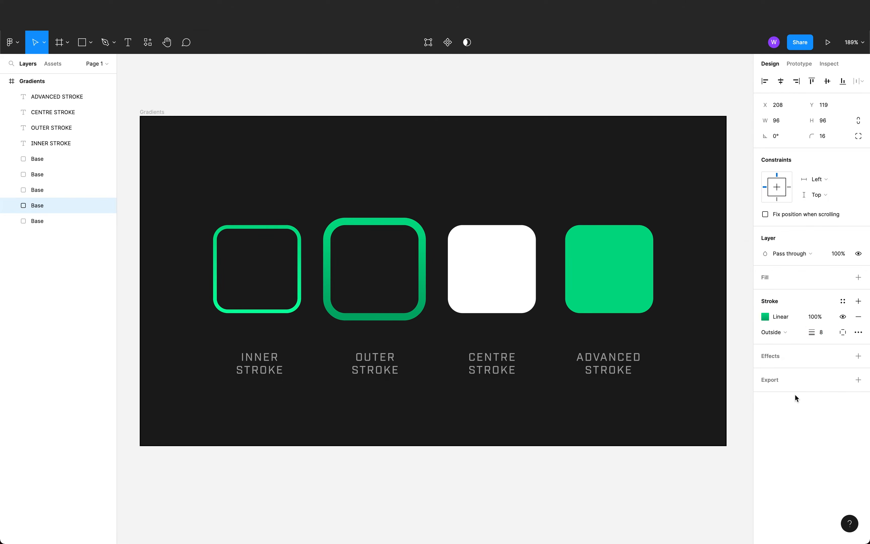
{"action": "key", "text": "Escape"}
- Replace the fill of the white square above CENTRE STROKE with a Center-aligned stroke
{"action": "left_click", "coordinate": [474, 274]}
{"action": "left_click", "coordinate": [859, 293]}
{"action": "left_click", "coordinate": [859, 302]}
{"action": "left_click", "coordinate": [772, 332]}
- Change the centre stroke's colour to light green 07FFA1
{"action": "left_click", "coordinate": [774, 317]}
{"action": "left_click", "coordinate": [766, 317]}
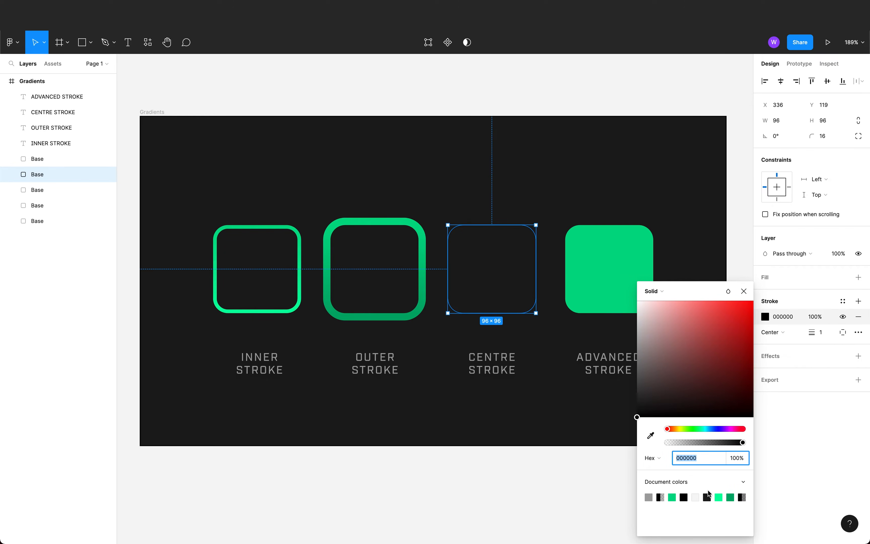
{"action": "left_click", "coordinate": [719, 497]}
{"action": "left_click", "coordinate": [744, 291]}
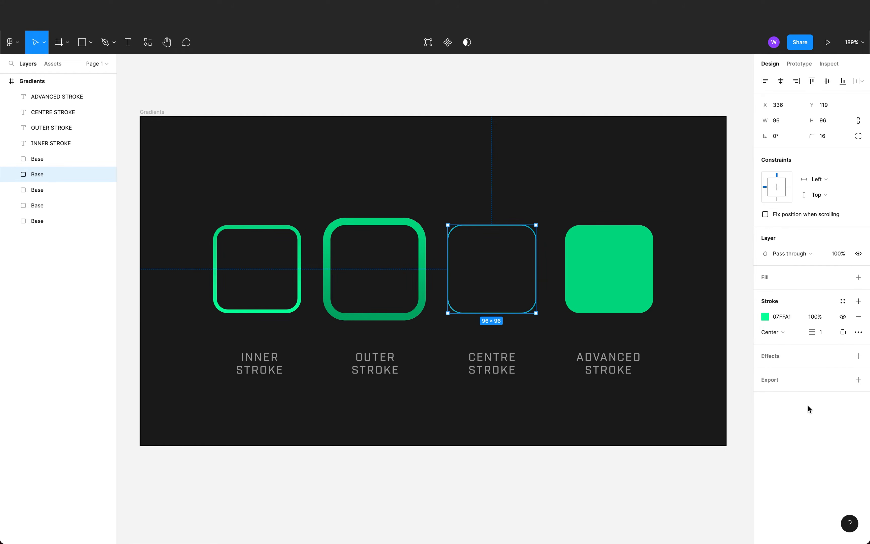
{"action": "left_click", "coordinate": [824, 332]}
{"action": "left_click", "coordinate": [737, 311]}
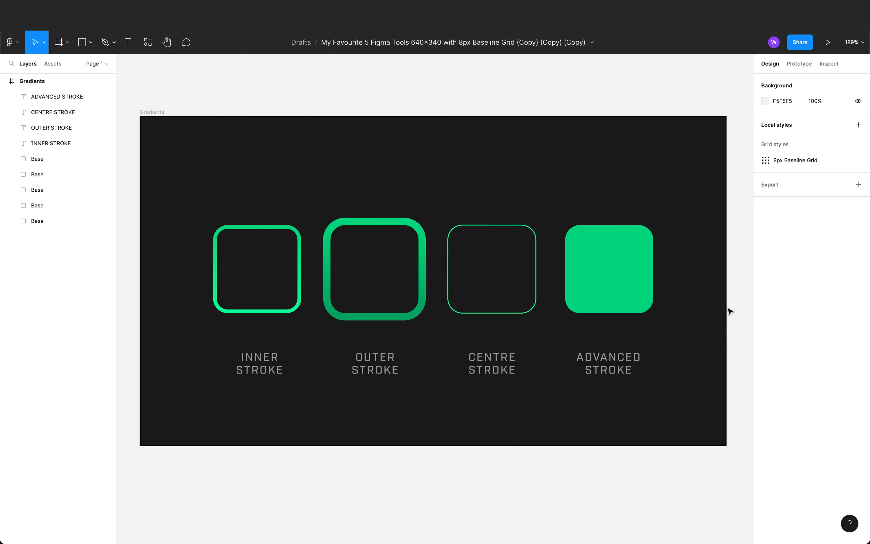
- Replace the fill of the green square above ADVANCED STROKE with an Outside stroke in green 00DB88
{"action": "left_click", "coordinate": [642, 282]}
{"action": "left_click", "coordinate": [858, 293]}
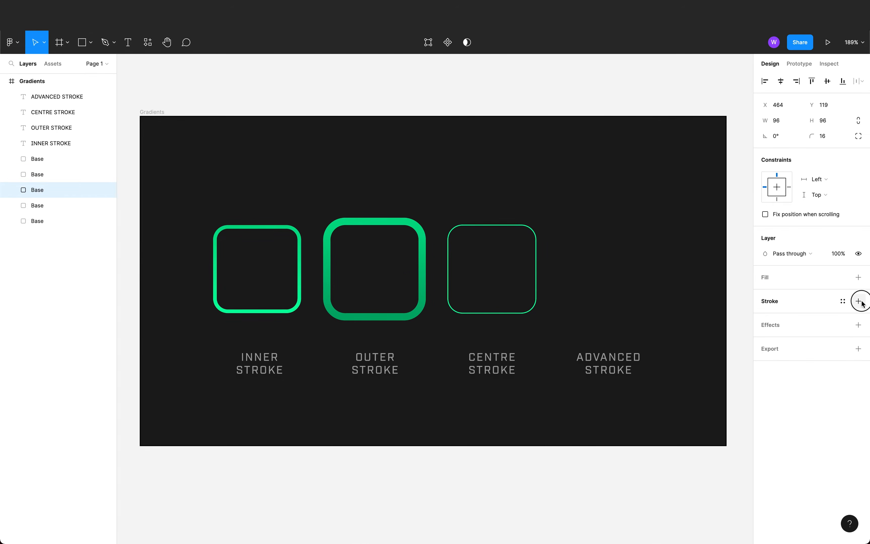
{"action": "left_click", "coordinate": [859, 301]}
{"action": "left_click", "coordinate": [765, 317]}
{"action": "left_click", "coordinate": [684, 497]}
{"action": "left_click", "coordinate": [744, 291]}
{"action": "left_click", "coordinate": [771, 332]}
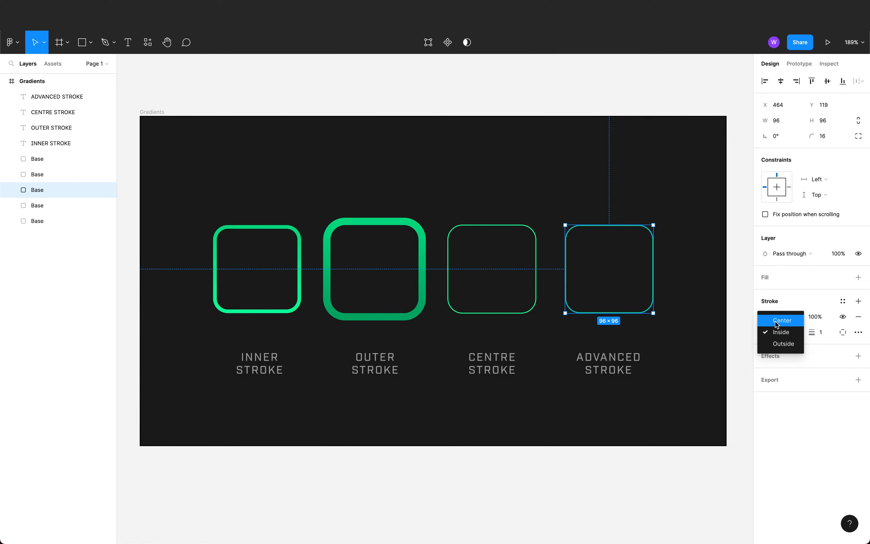
{"action": "left_click", "coordinate": [781, 344]}
- Increase the weight of the stroke above ADVANCED STROKE to 4
{"action": "left_click", "coordinate": [821, 332]}
{"action": "key", "text": "Up"}
{"action": "key", "text": "Up"}
{"action": "key", "text": "Up"}
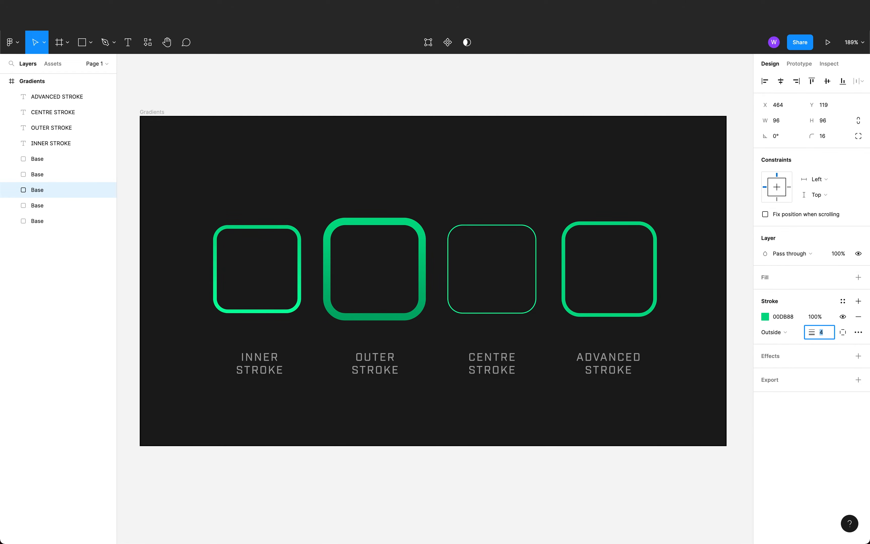
- Change the advanced stroke's style to Dash with rounded dash caps
{"action": "left_click", "coordinate": [858, 333]}
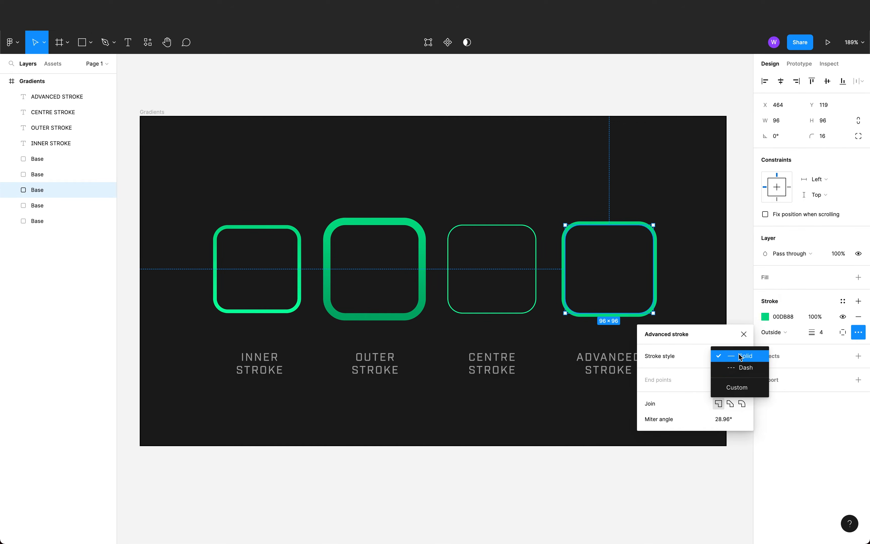
{"action": "left_click", "coordinate": [741, 356]}
{"action": "left_click", "coordinate": [742, 368]}
{"action": "left_click", "coordinate": [743, 402]}
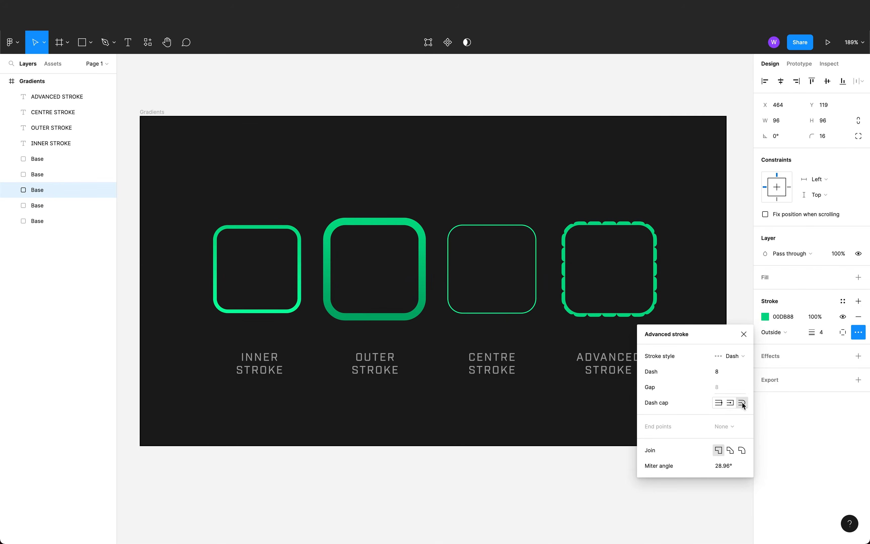
- Set the advanced stroke's dash length to 38 and its gap to 18
{"action": "left_click", "coordinate": [721, 371]}
{"action": "type", "text": "28"}
{"action": "key", "text": "Return"}
{"action": "left_click", "coordinate": [714, 387]}
{"action": "type", "text": "28"}
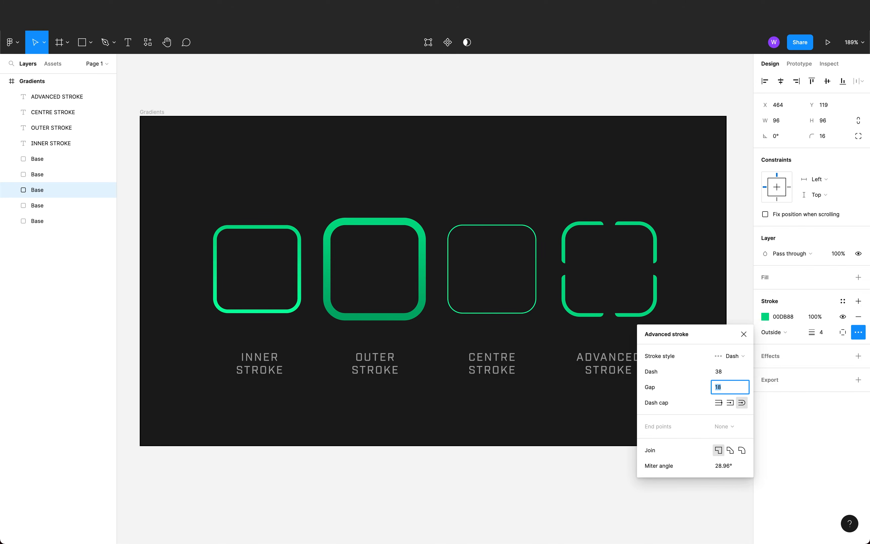
{"action": "left_click", "coordinate": [743, 333]}
- Try limiting the dashed stroke to individual sides of the square and return it to all sides
{"action": "left_click", "coordinate": [842, 332]}
{"action": "left_click", "coordinate": [830, 364]}
{"action": "left_click", "coordinate": [843, 333]}
{"action": "left_click", "coordinate": [844, 374]}
{"action": "left_click", "coordinate": [843, 332]}
{"action": "left_click", "coordinate": [843, 384]}
{"action": "left_click", "coordinate": [843, 332]}
{"action": "left_click", "coordinate": [843, 394]}
{"action": "left_click", "coordinate": [842, 332]}
{"action": "left_click", "coordinate": [843, 353]}
{"action": "left_click", "coordinate": [676, 483]}
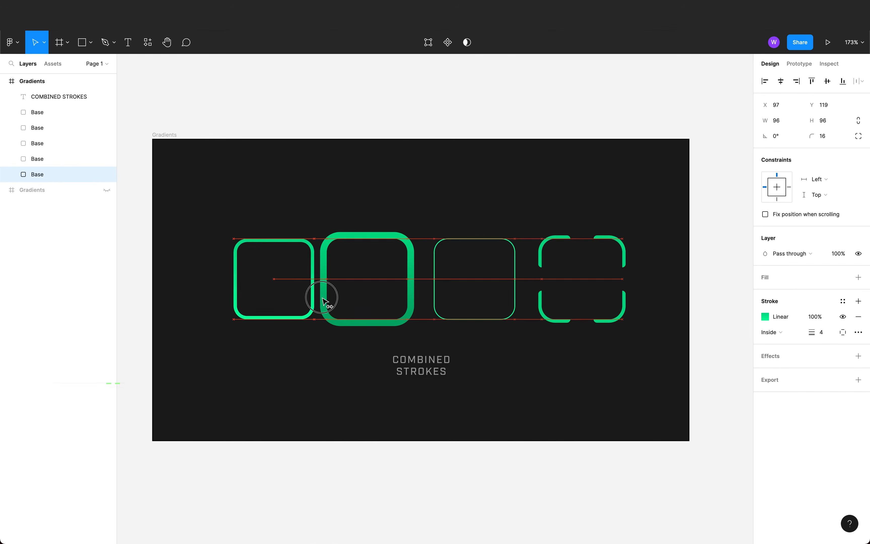
- Stack the inner, centre and dashed stroke squares exactly on top of the outer stroke square in the COMBINED STROKES frame
{"action": "mouse_move", "coordinate": [322, 295]}
{"action": "left_mouse_down"}
{"action": "mouse_move", "coordinate": [404, 291]}
{"action": "mouse_move", "coordinate": [326, 284]}
{"action": "left_mouse_up"}
{"action": "left_click", "coordinate": [436, 295]}
{"action": "left_click", "coordinate": [511, 315]}
{"action": "left_click_drag", "start_coordinate": [550, 317], "coordinate": [325, 300]}
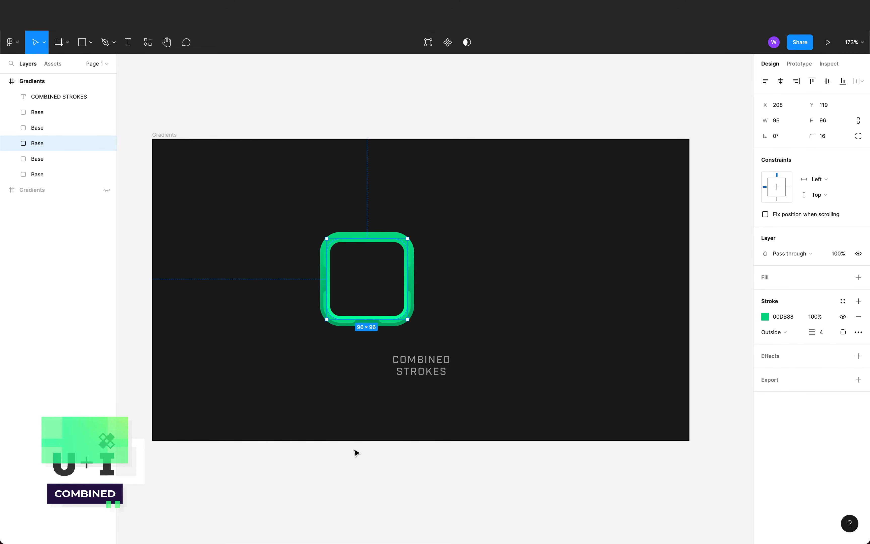
- Move all the stacked squares together to the centre of the frame at X 273, above COMBINED STROKES
{"action": "left_click_drag", "start_coordinate": [284, 243], "coordinate": [402, 260]}
{"action": "left_click_drag", "start_coordinate": [402, 260], "coordinate": [460, 266]}
{"action": "left_click", "coordinate": [530, 291]}
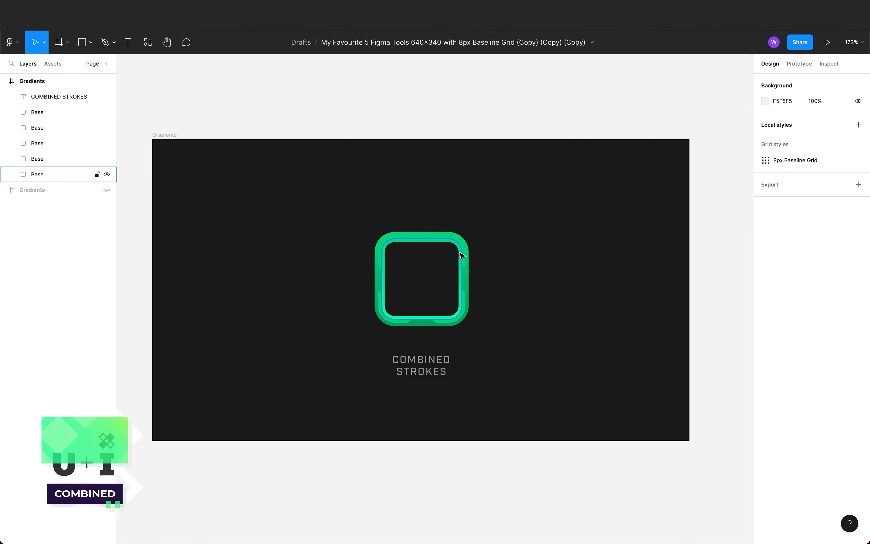
- Lighten the green of the thin centre stroke within the combined square
{"action": "left_click", "coordinate": [462, 307]}
{"action": "left_click", "coordinate": [107, 112]}
{"action": "left_click", "coordinate": [106, 112]}
{"action": "left_click", "coordinate": [84, 132]}
{"action": "left_click", "coordinate": [765, 317]}
{"action": "left_click", "coordinate": [734, 307]}
{"action": "mouse_move", "coordinate": [733, 306]}
{"action": "left_mouse_down"}
{"action": "mouse_move", "coordinate": [696, 301]}
{"action": "mouse_move", "coordinate": [703, 301]}
{"action": "left_mouse_up"}
{"action": "key", "text": "Escape"}
{"action": "left_click", "coordinate": [706, 271]}
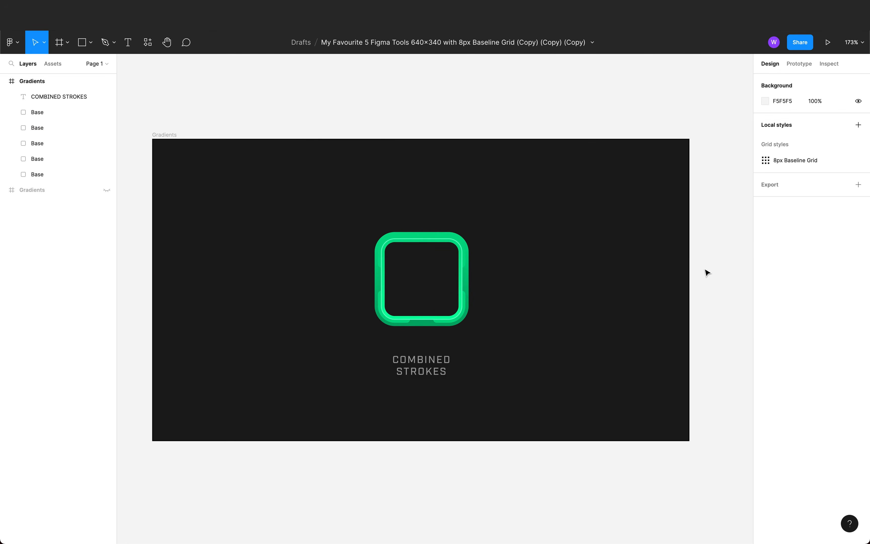
- Add a drop shadow in grey B0B0B0 at 100% opacity to the bottommost Base layer with the inner stroke
{"action": "left_click", "coordinate": [54, 159]}
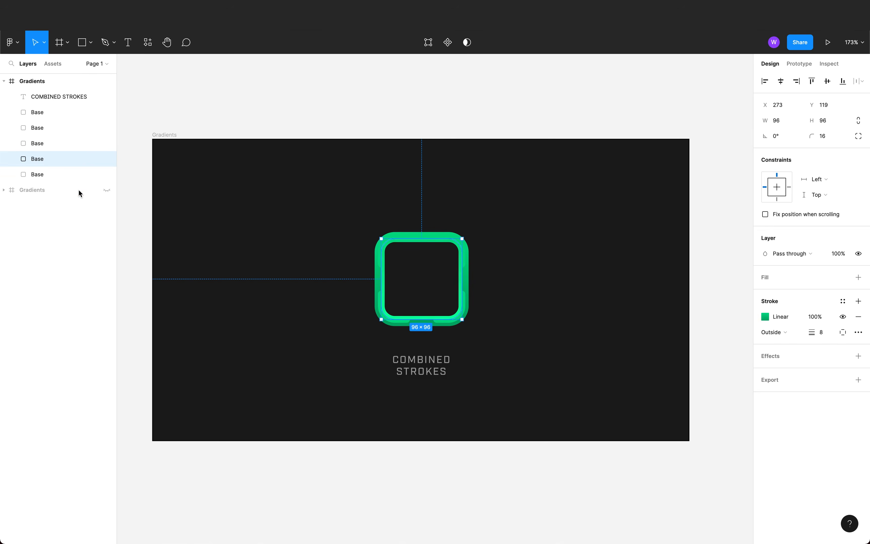
{"action": "left_click", "coordinate": [55, 174]}
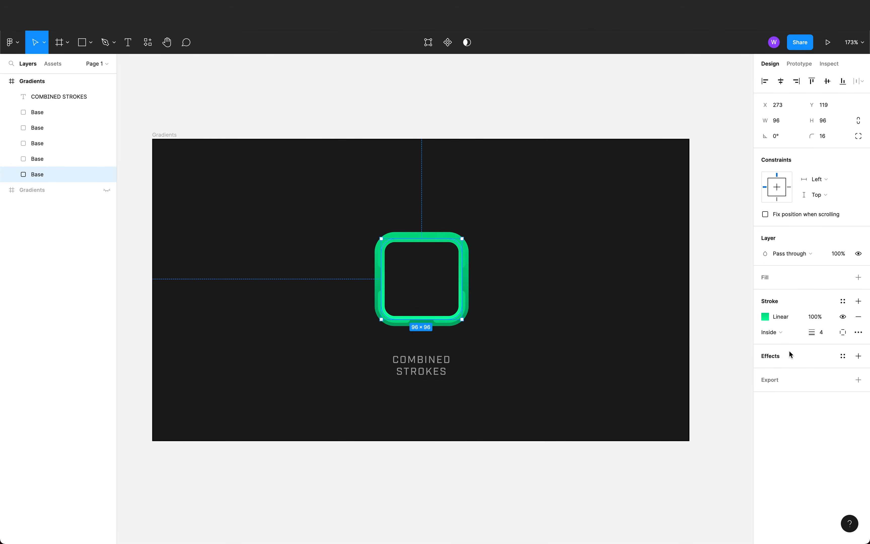
{"action": "left_click", "coordinate": [858, 356]}
{"action": "left_click", "coordinate": [765, 371]}
{"action": "left_click", "coordinate": [649, 426]}
{"action": "left_click", "coordinate": [534, 436]}
{"action": "left_click_drag", "start_coordinate": [507, 356], "coordinate": [511, 337]}
{"action": "left_click", "coordinate": [628, 290]}
{"action": "left_click", "coordinate": [697, 428]}
{"action": "key", "text": "shift+Up"}
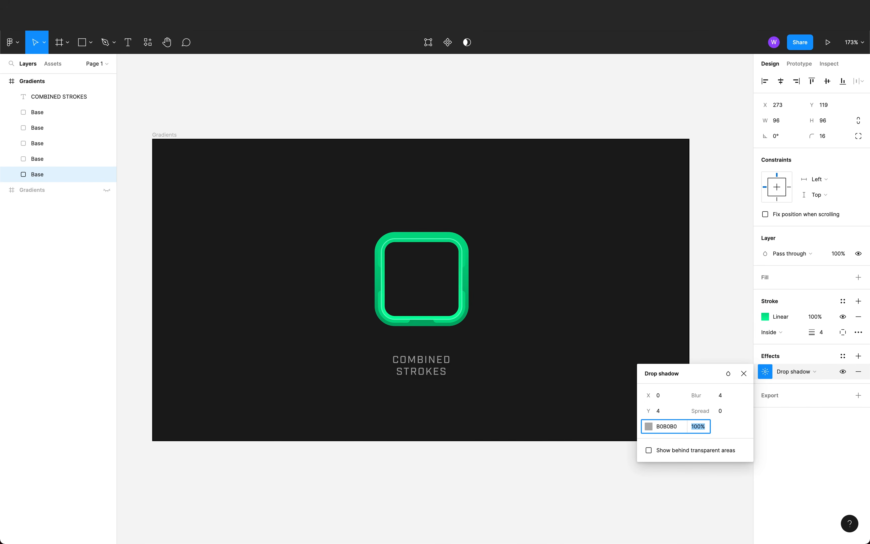
- Increase the drop shadow's Y offset to 12 and its spread to 8
{"action": "left_click", "coordinate": [665, 411]}
{"action": "key", "text": "Up"}
{"action": "key", "text": "Up"}
{"action": "key", "text": "Up"}
{"action": "key", "text": "Up"}
{"action": "key", "text": "Up"}
{"action": "key", "text": "Up"}
{"action": "key", "text": "Up"}
{"action": "key", "text": "Up"}
{"action": "left_click", "coordinate": [725, 413]}
{"action": "key", "text": "Up"}
{"action": "key", "text": "Up"}
{"action": "key", "text": "Up"}
{"action": "key", "text": "Up"}
{"action": "key", "text": "Up"}
{"action": "key", "text": "Up"}
{"action": "key", "text": "Up"}
{"action": "key", "text": "Up"}
- Darken the drop shadow's colour to 302C2C and set its blur to 12
{"action": "left_click", "coordinate": [648, 426]}
{"action": "left_click", "coordinate": [534, 380]}
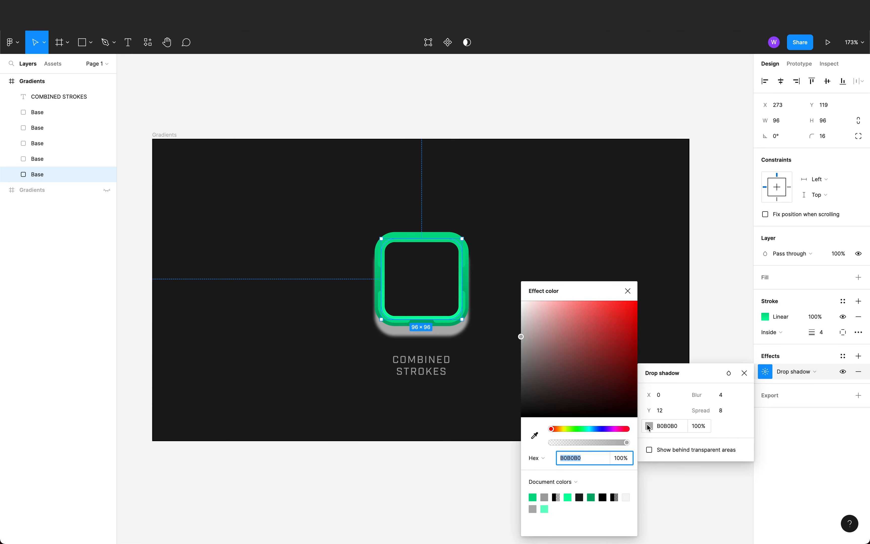
{"action": "left_click_drag", "start_coordinate": [534, 392], "coordinate": [530, 395]}
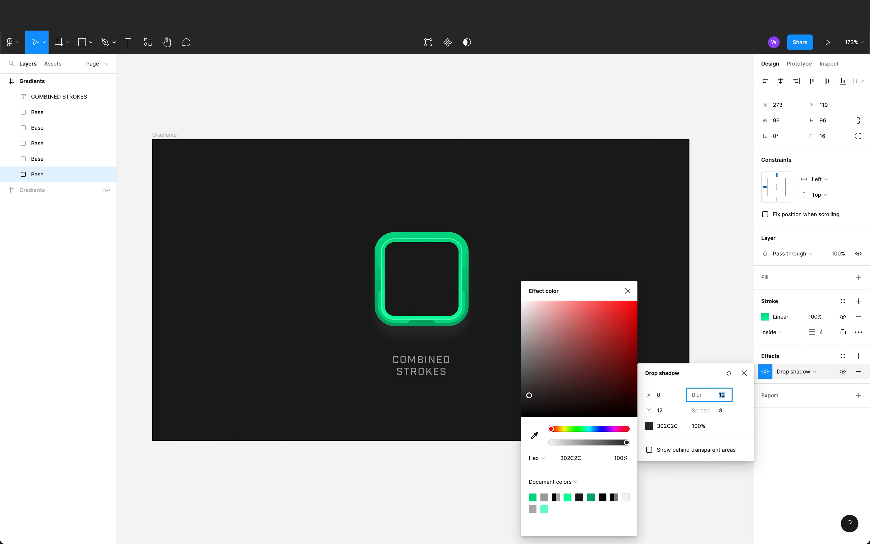
- Reduce the drop shadow's Y offset to 6
{"action": "left_click", "coordinate": [662, 411]}
{"action": "type", "text": "7"}
{"action": "key", "text": "Return"}
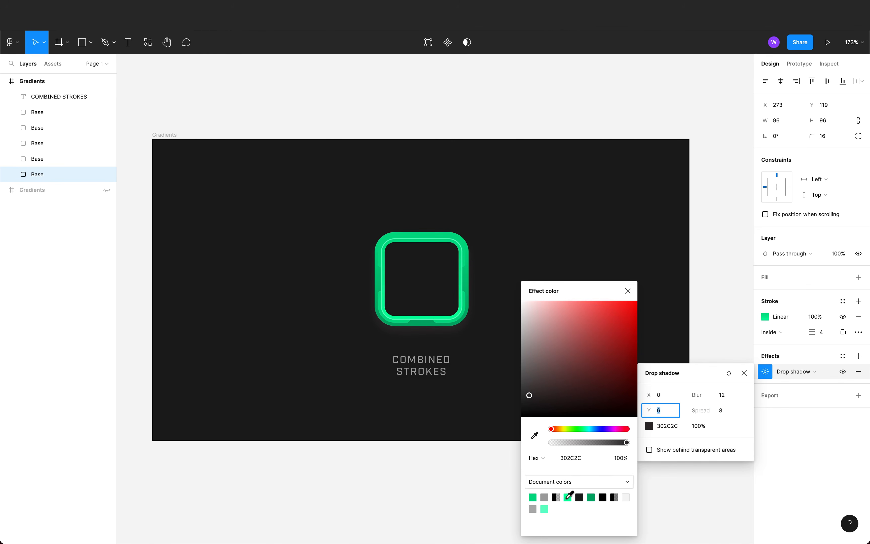
- Recolour the drop shadow to light green 07FFA1 and lower its opacity to 21%
{"action": "left_click", "coordinate": [568, 497]}
{"action": "left_click_drag", "start_coordinate": [627, 442], "coordinate": [568, 445]}
{"action": "key", "text": "Escape"}
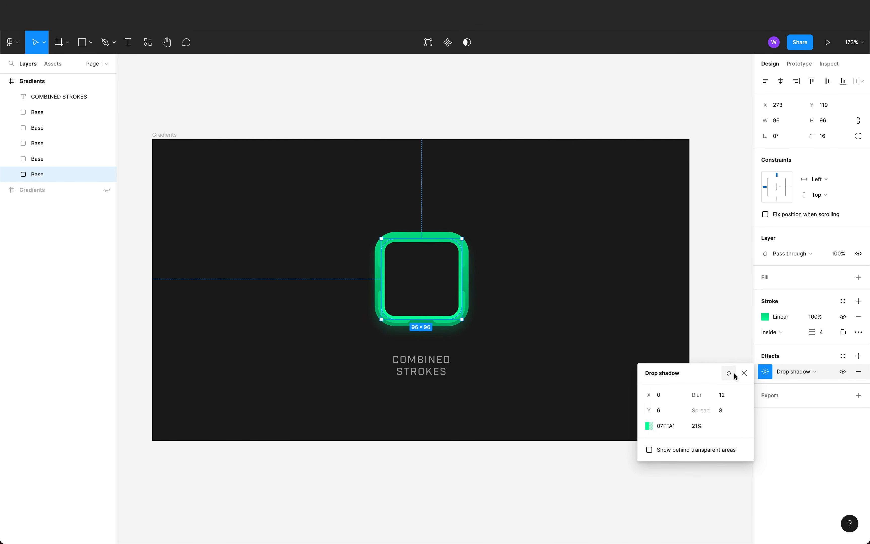
- Paste the WW_Logo_1024 1 image into the Gradients frame, centred inside the combined square
{"action": "left_click", "coordinate": [39, 83]}
{"action": "key", "text": "ctrl+v"}
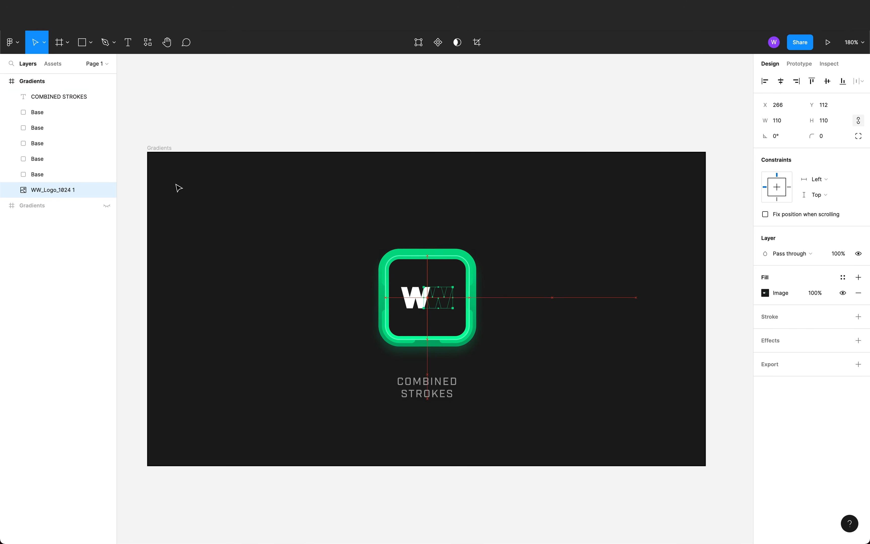
{"action": "left_click", "coordinate": [326, 91]}
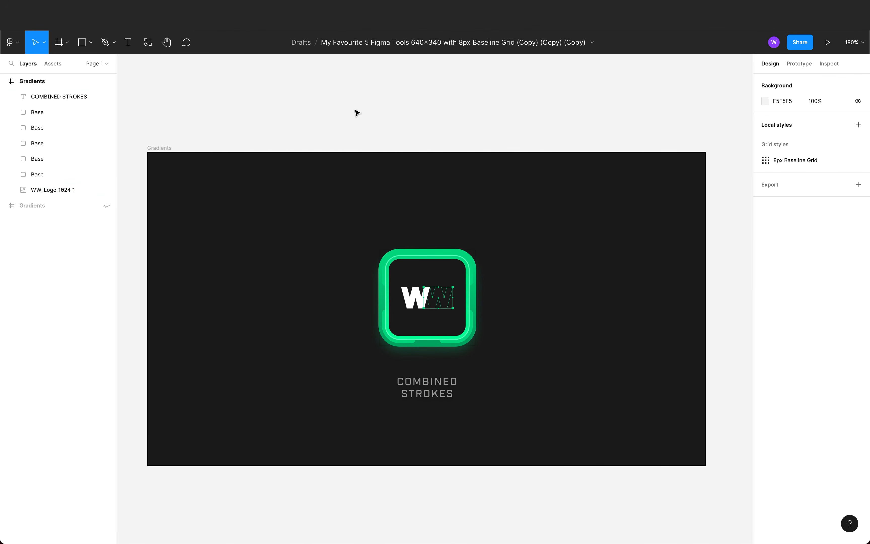